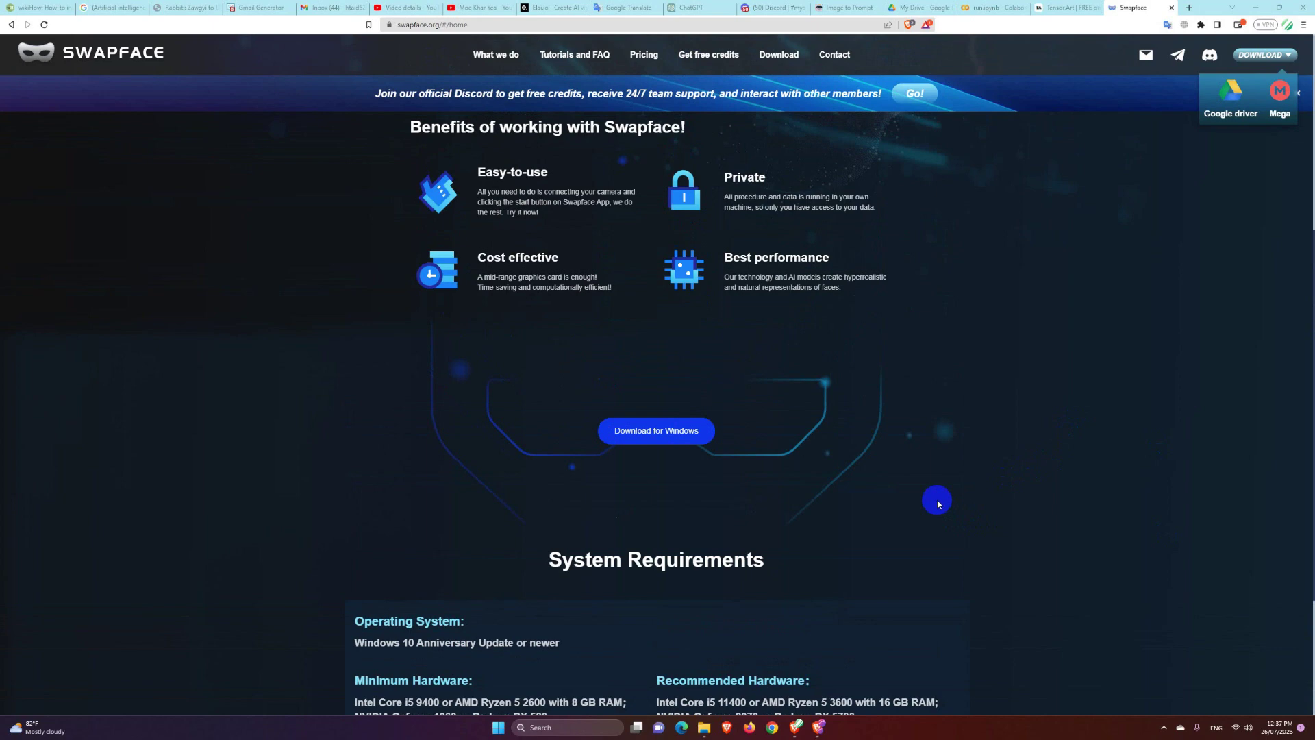
Step: Open the Mega download page for Swapface_v1.2.1.zip from the website's Download for Windows section
{"action": "scroll", "coordinate": [937, 503], "scroll_direction": "up", "scroll_amount": 5}
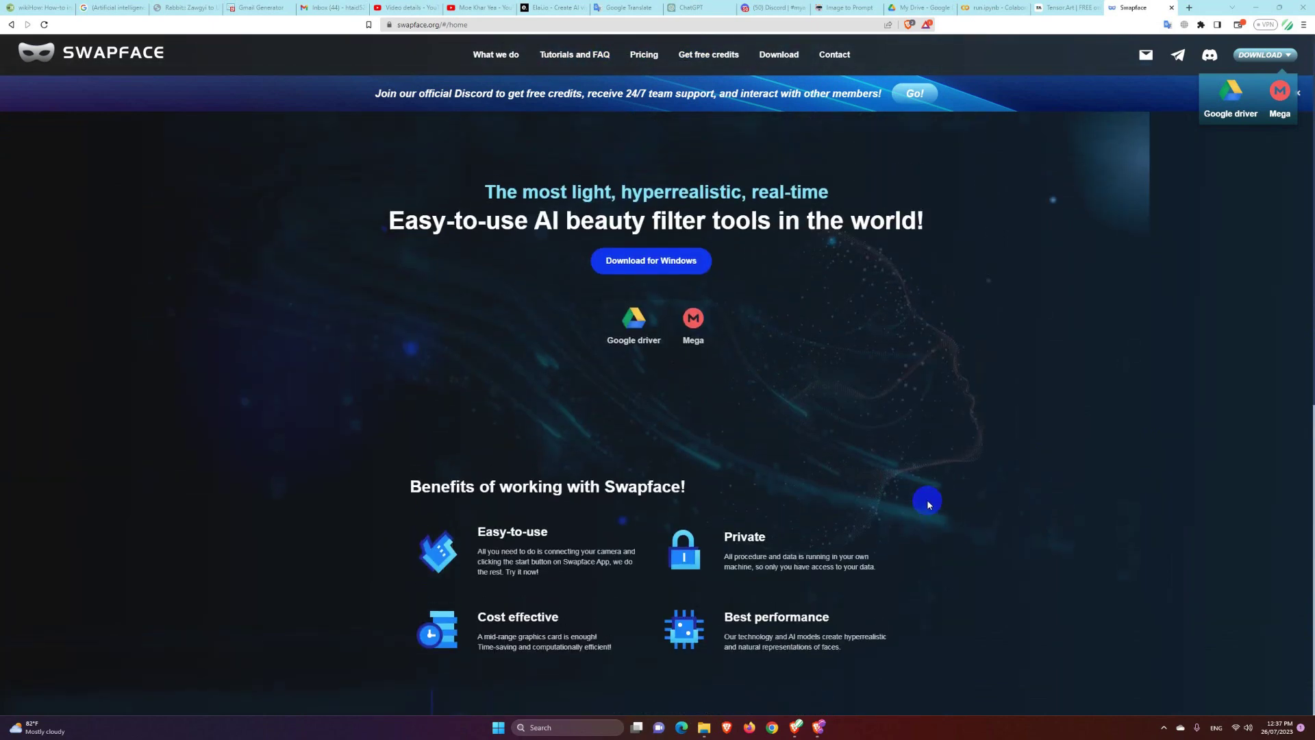
{"action": "left_click", "coordinate": [694, 329]}
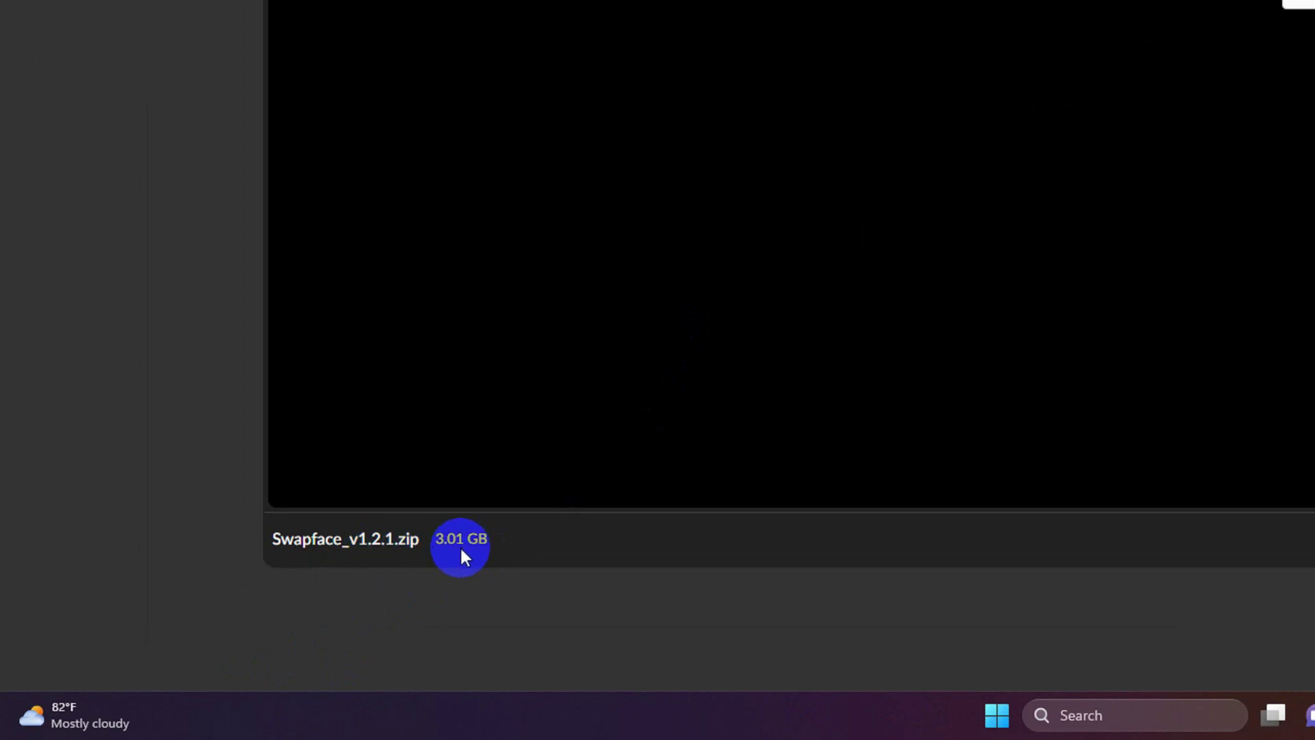
Step: Start the 3.01 GB Swapface_v1.2.1.zip download in MEGA, pause it, and minimize the browser
{"action": "left_click", "coordinate": [1107, 640]}
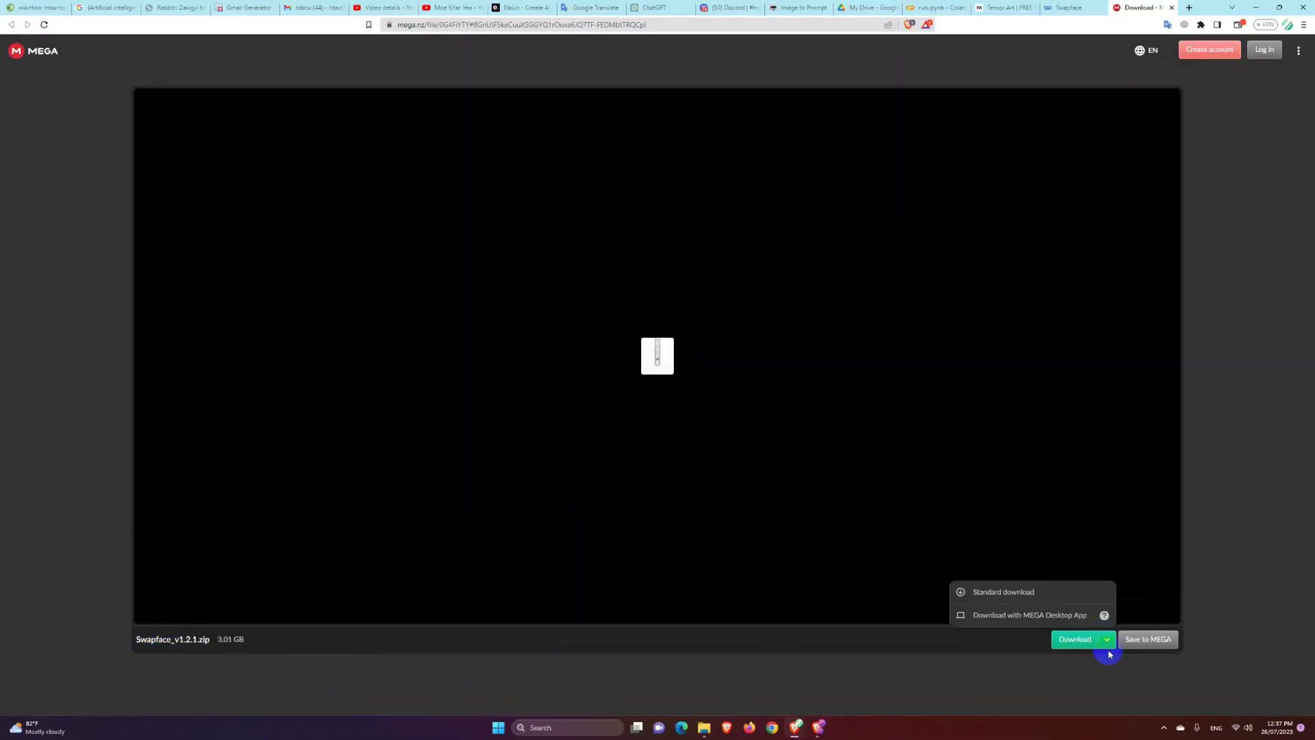
{"action": "left_click", "coordinate": [1108, 654]}
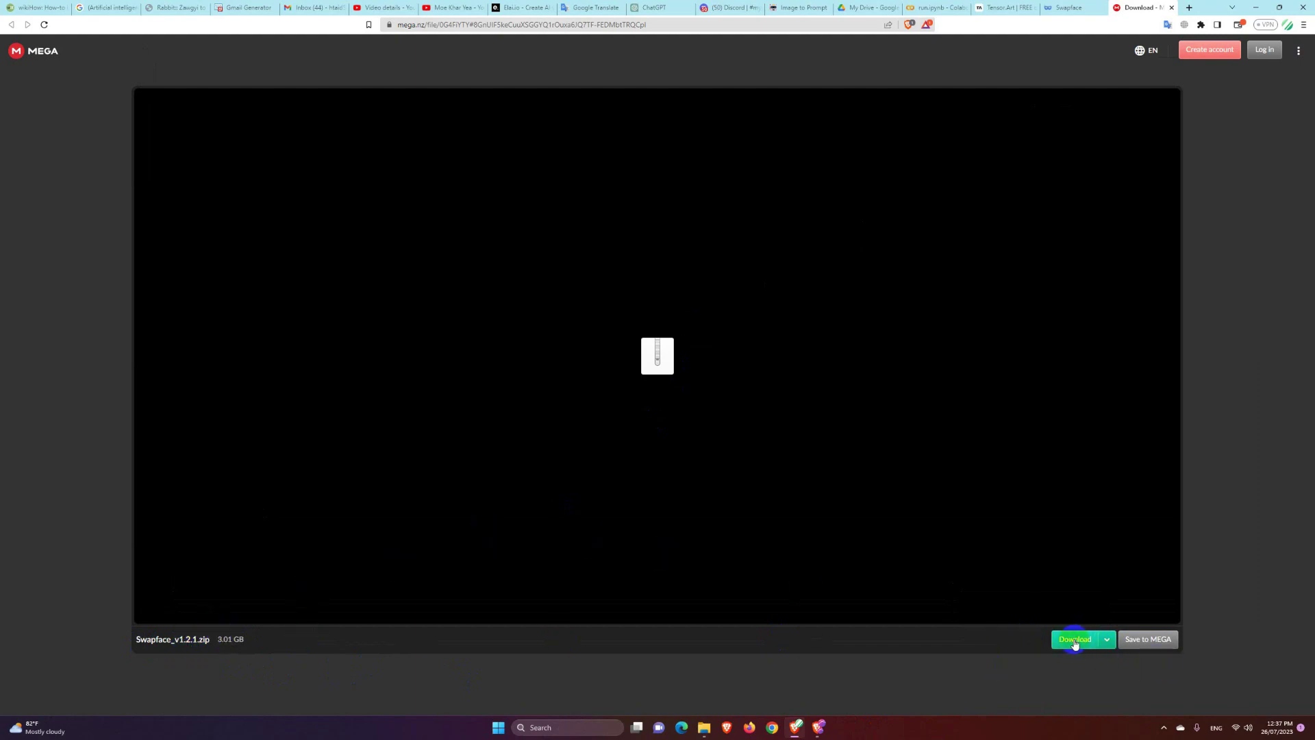
{"action": "left_click", "coordinate": [1075, 642]}
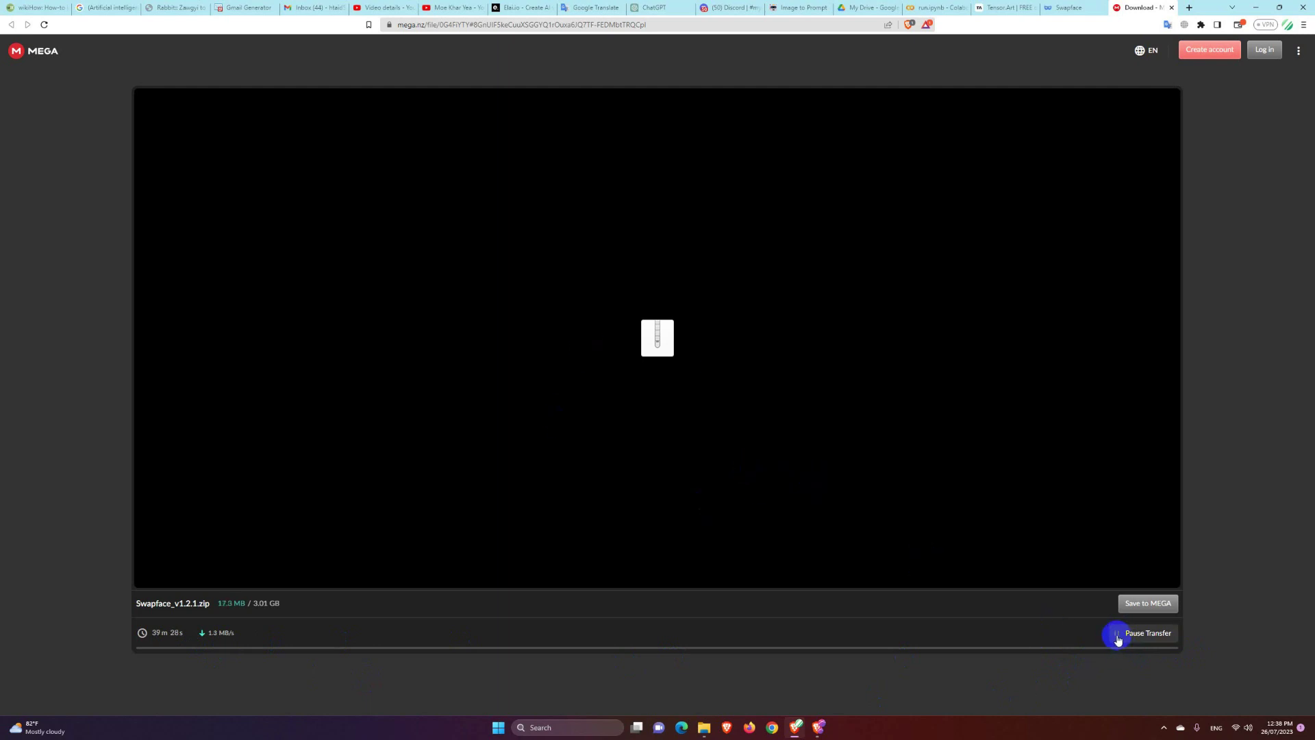
{"action": "left_click", "coordinate": [1118, 635]}
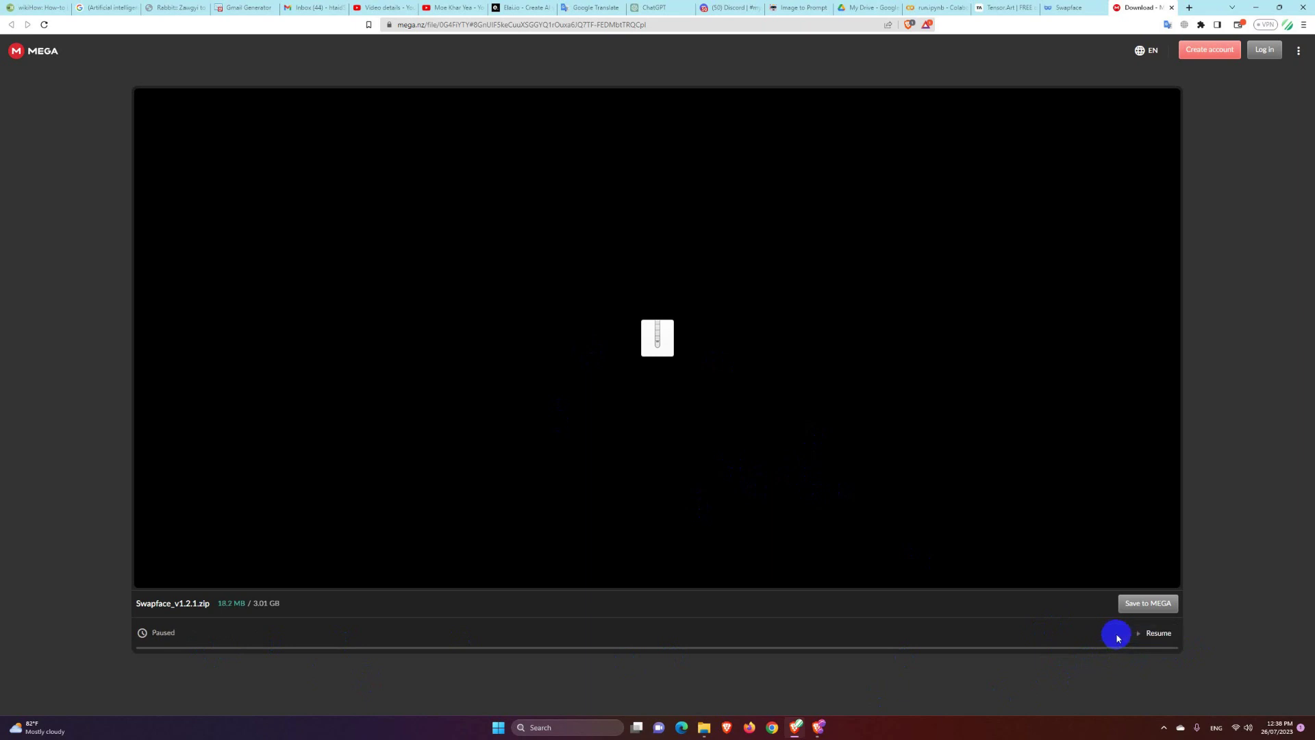
{"action": "left_click", "coordinate": [1257, 11]}
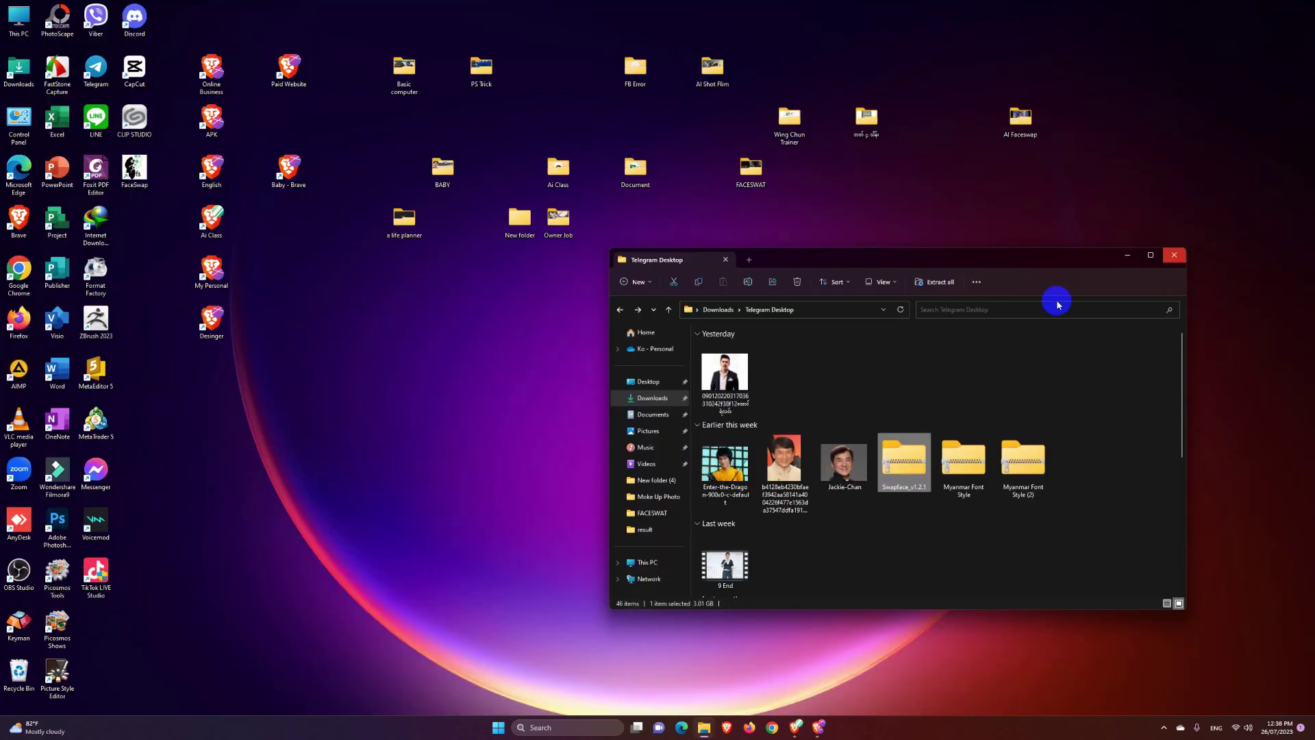
Step: Reposition the File Explorer window and check the Swapface zip's context menu
{"action": "left_click_drag", "start_coordinate": [947, 263], "coordinate": [869, 247]}
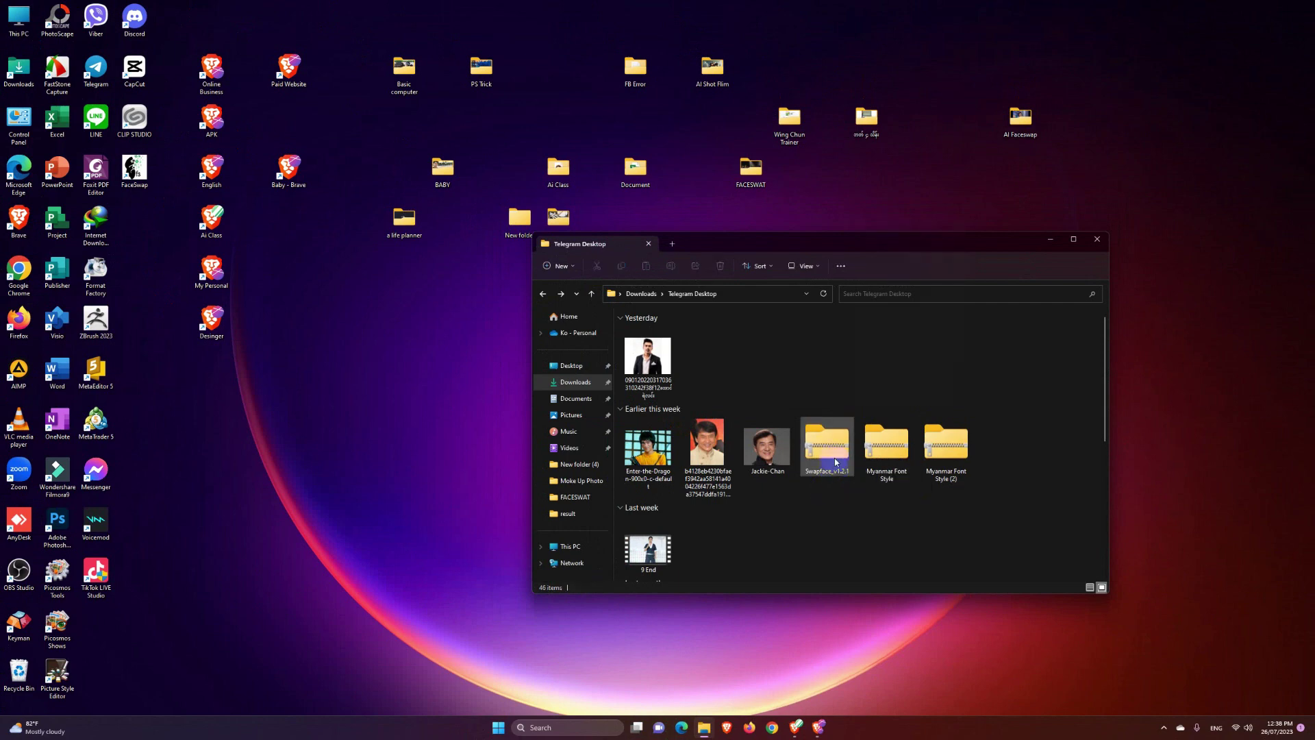
{"action": "right_click", "coordinate": [830, 467]}
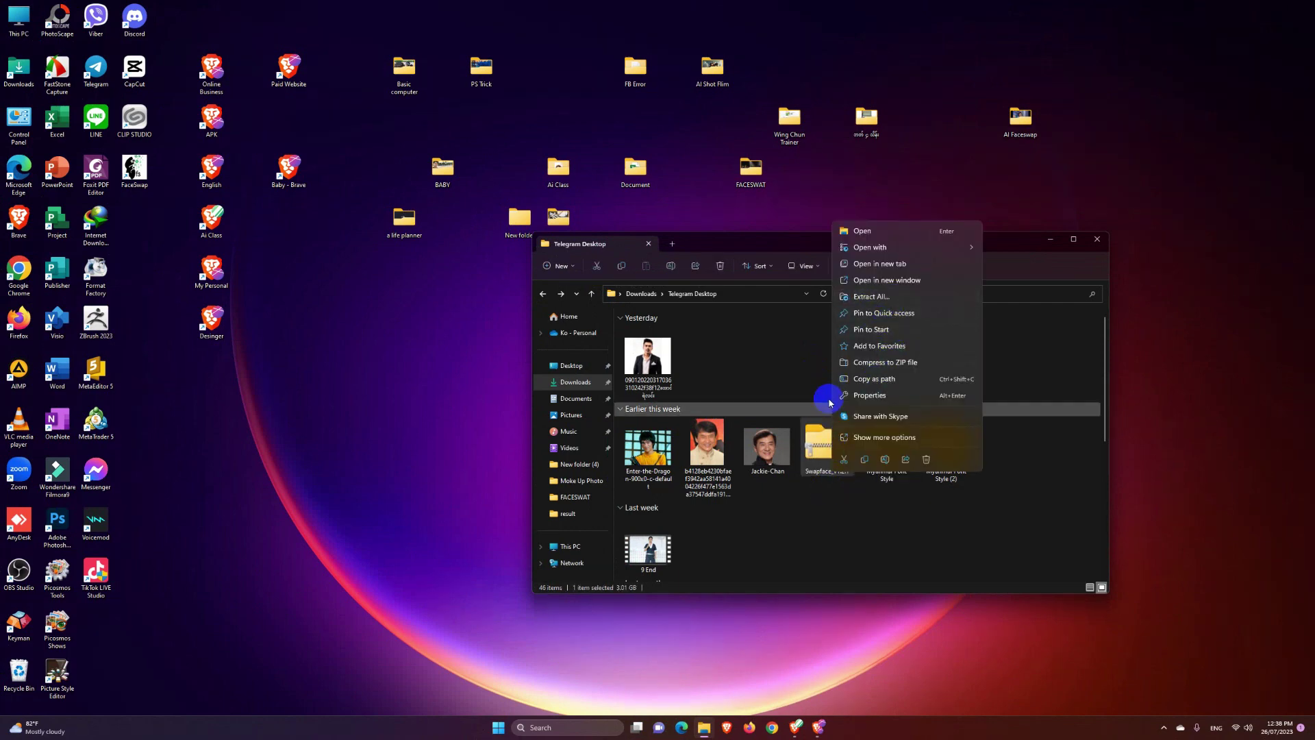
{"action": "left_click", "coordinate": [819, 447]}
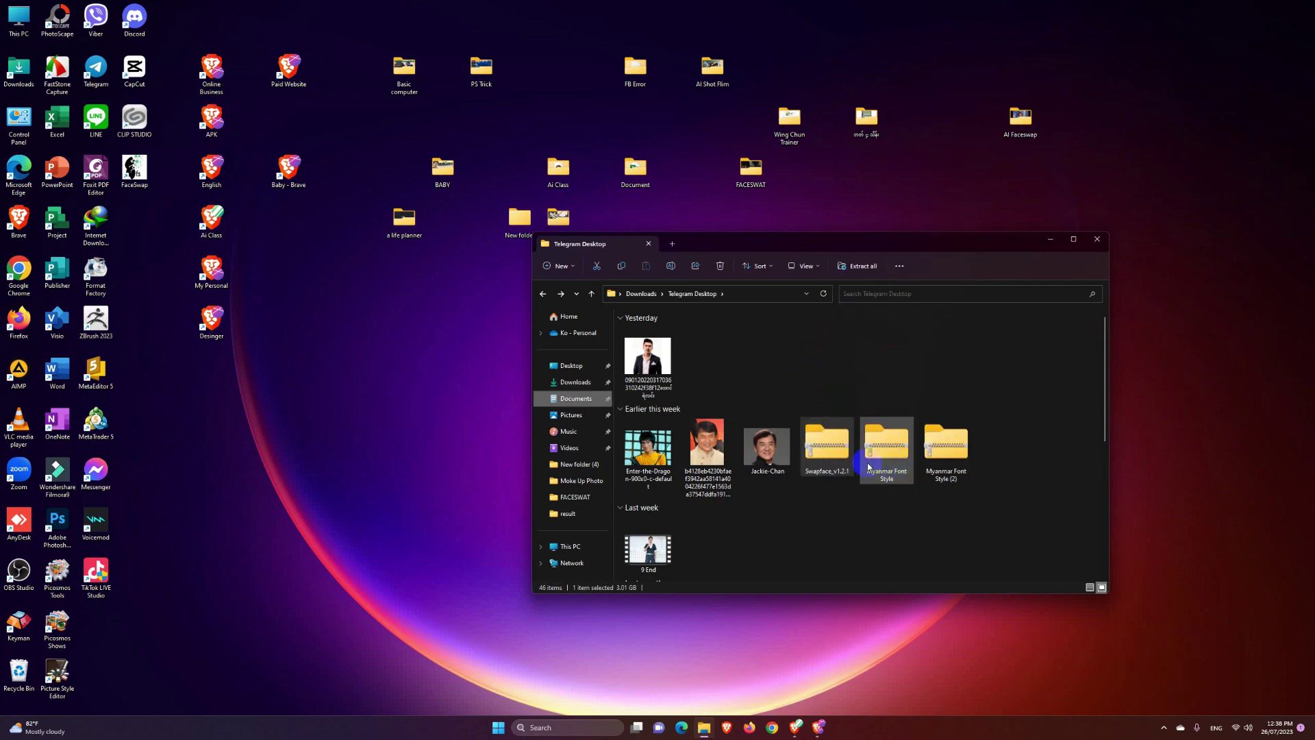
Step: Launch Swapface.exe from Documents > Swapface_v1.2.1 > Swapface_v1.2.1
{"action": "left_click", "coordinate": [581, 400]}
{"action": "double_click", "coordinate": [956, 338]}
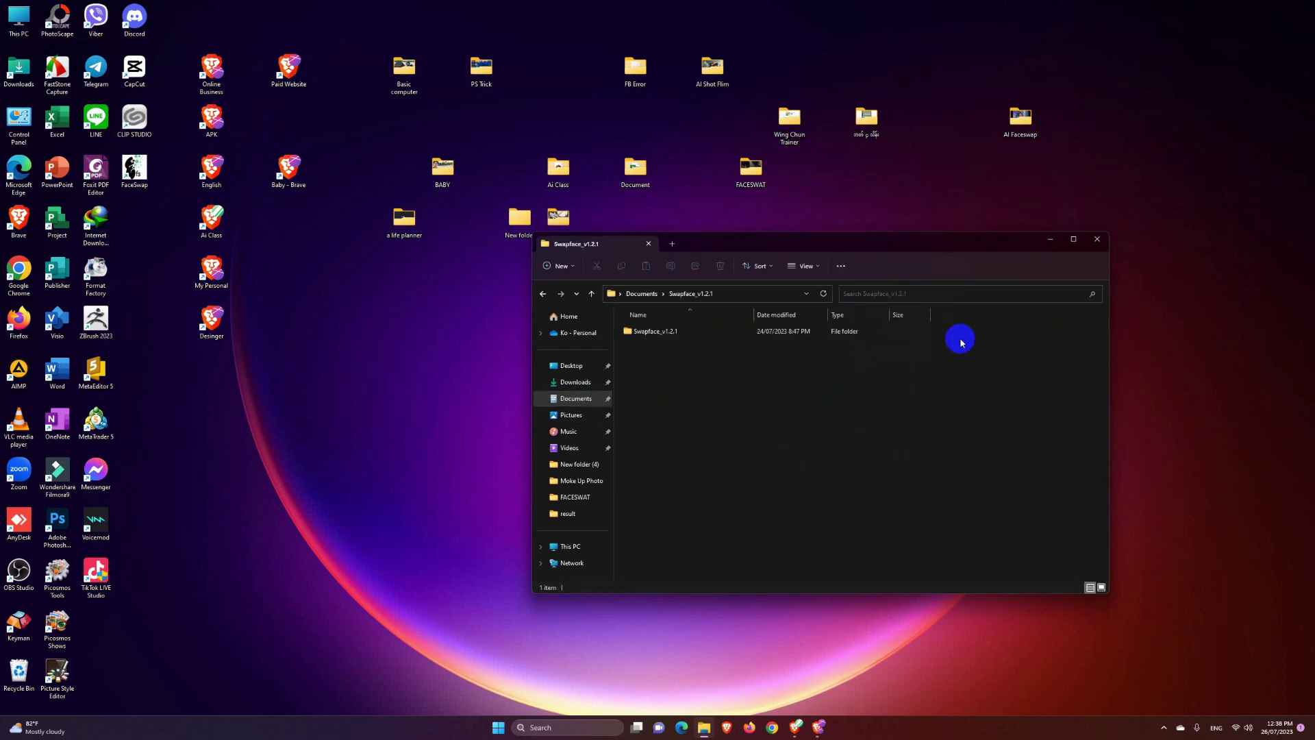
{"action": "left_click", "coordinate": [643, 338]}
{"action": "double_click", "coordinate": [643, 339]}
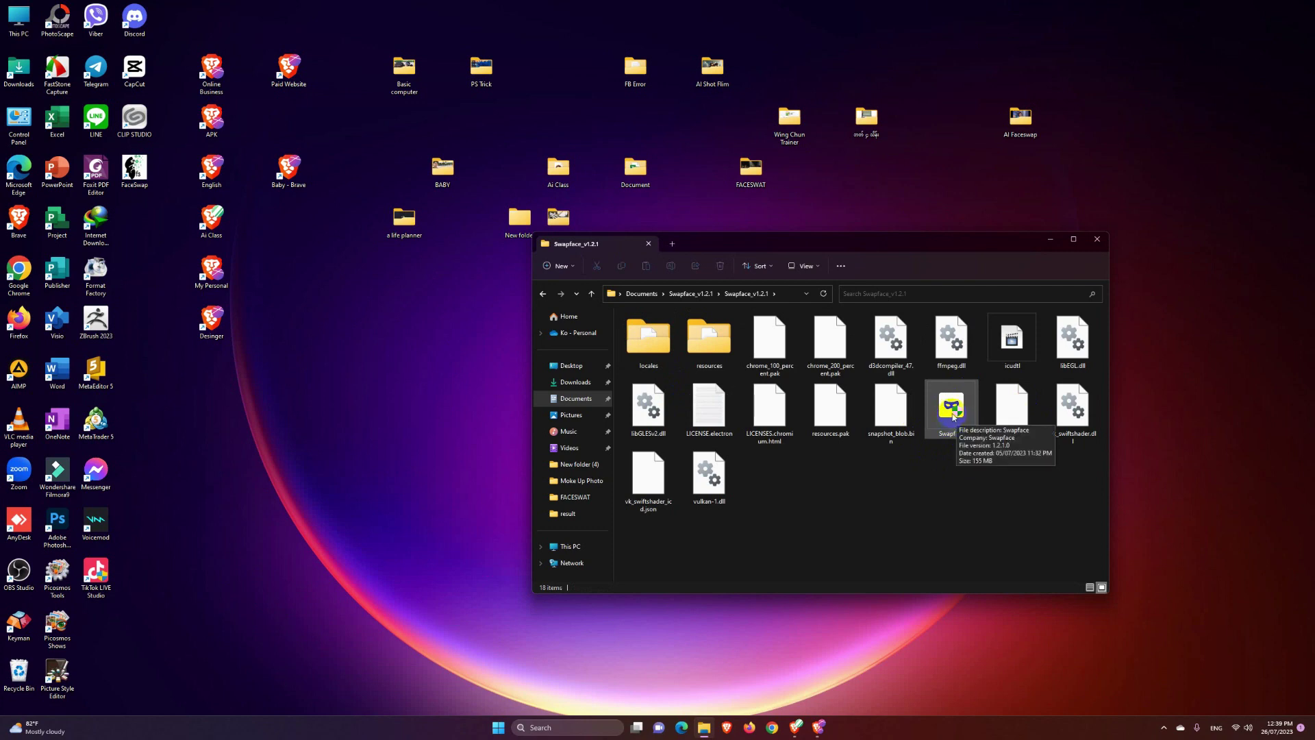
{"action": "left_click", "coordinate": [954, 411]}
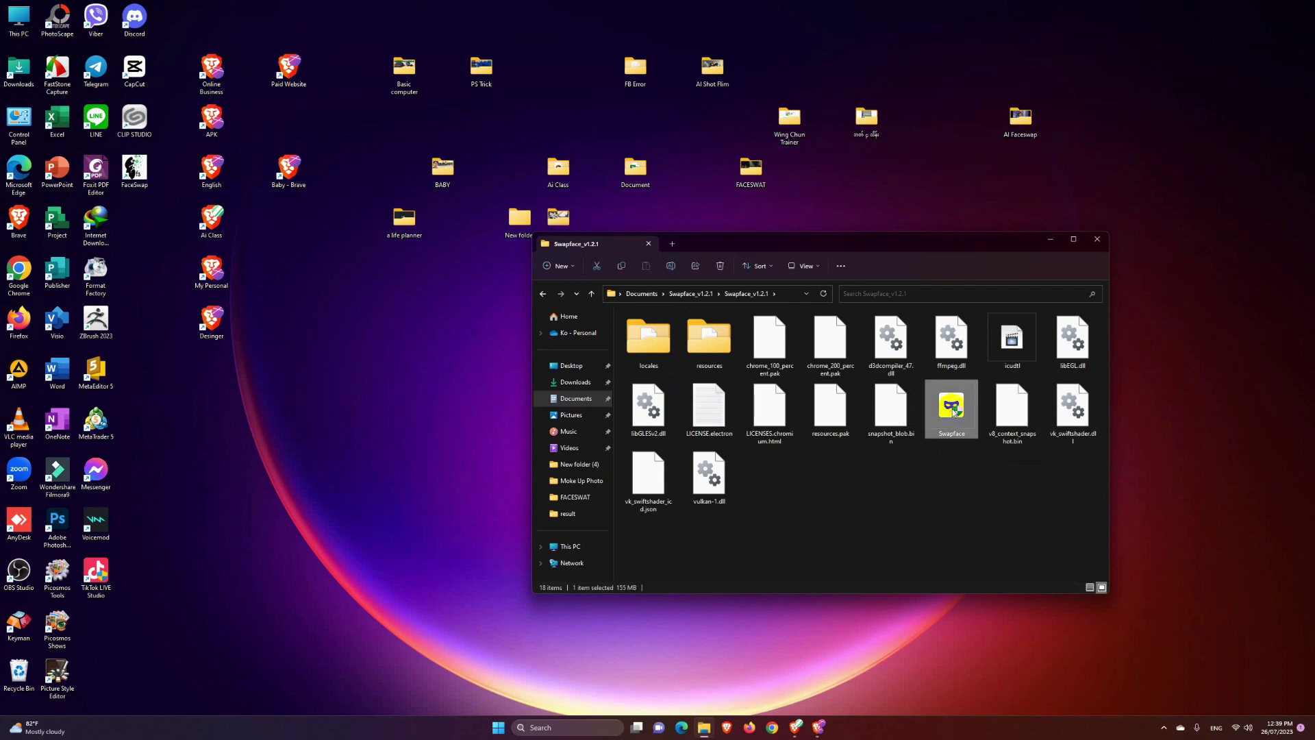
{"action": "double_click", "coordinate": [951, 409]}
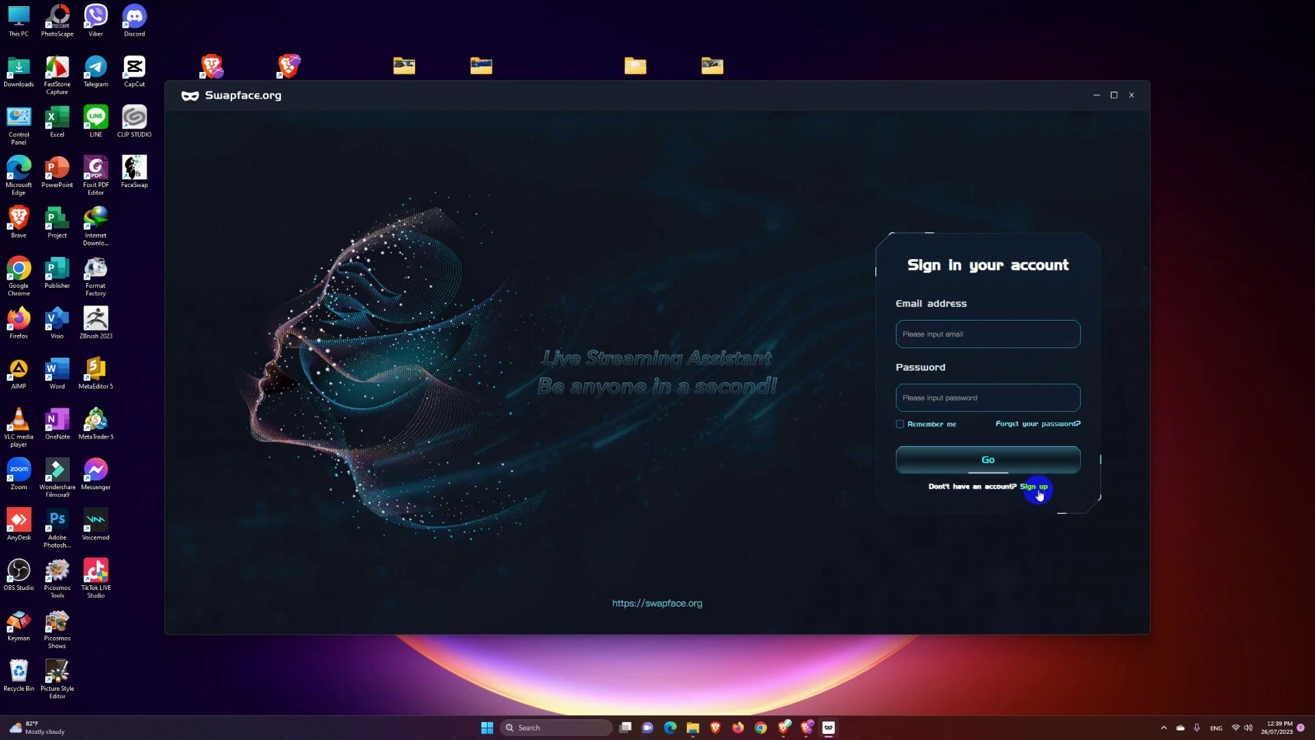
Step: On the Sign up form, enter the account e-mail, password and matching password confirmation
{"action": "left_click", "coordinate": [1036, 487]}
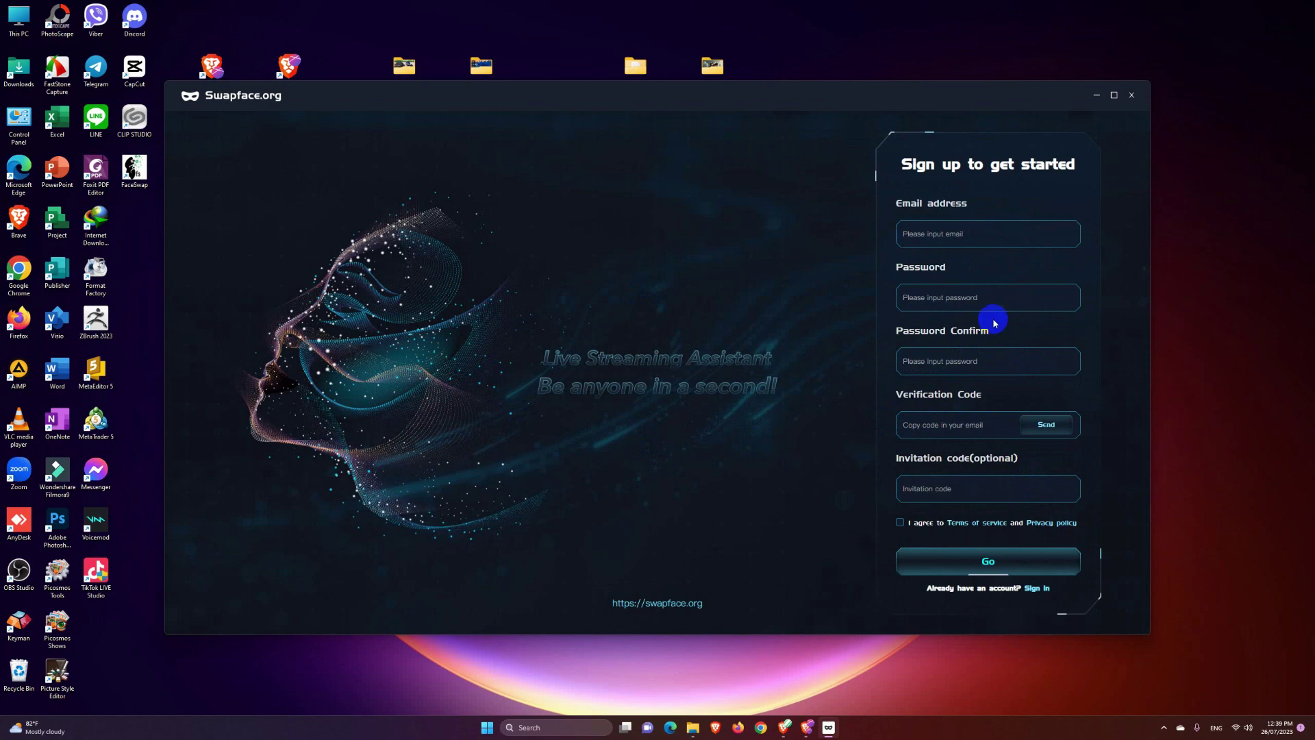
{"action": "left_click", "coordinate": [973, 235]}
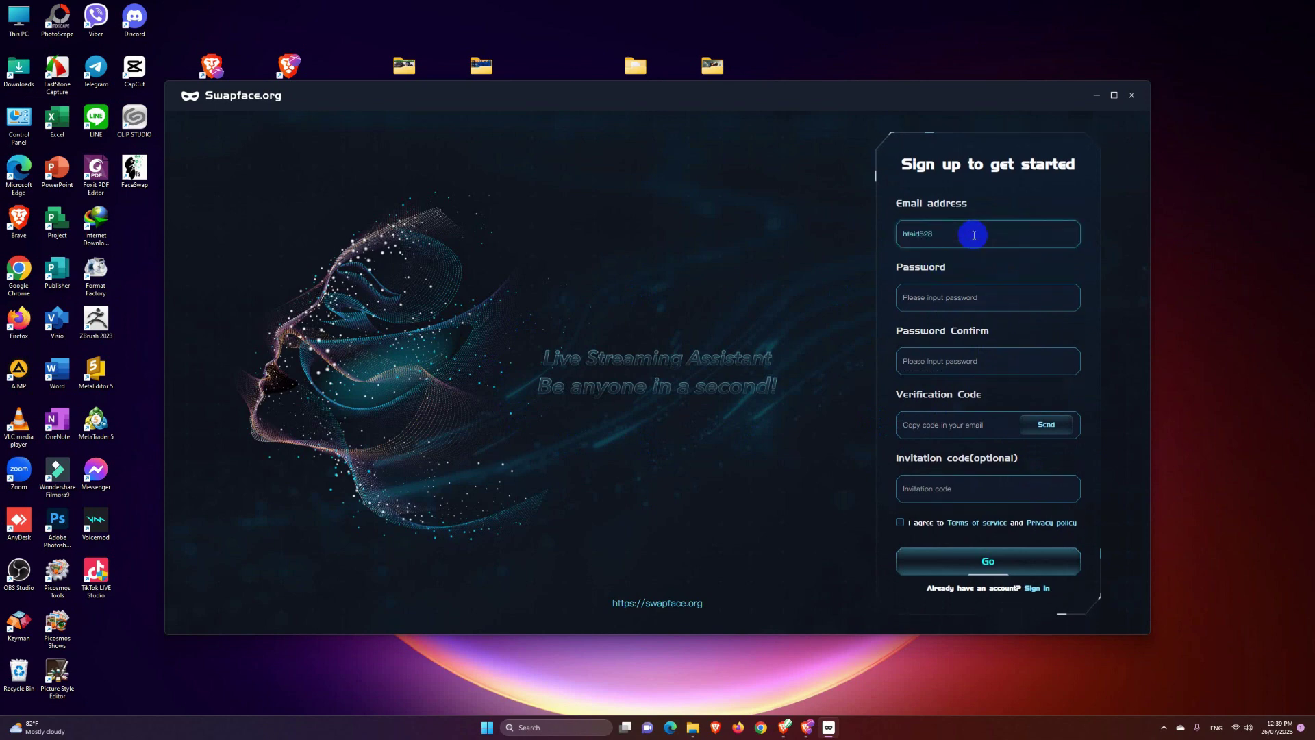
{"action": "left_click", "coordinate": [978, 300]}
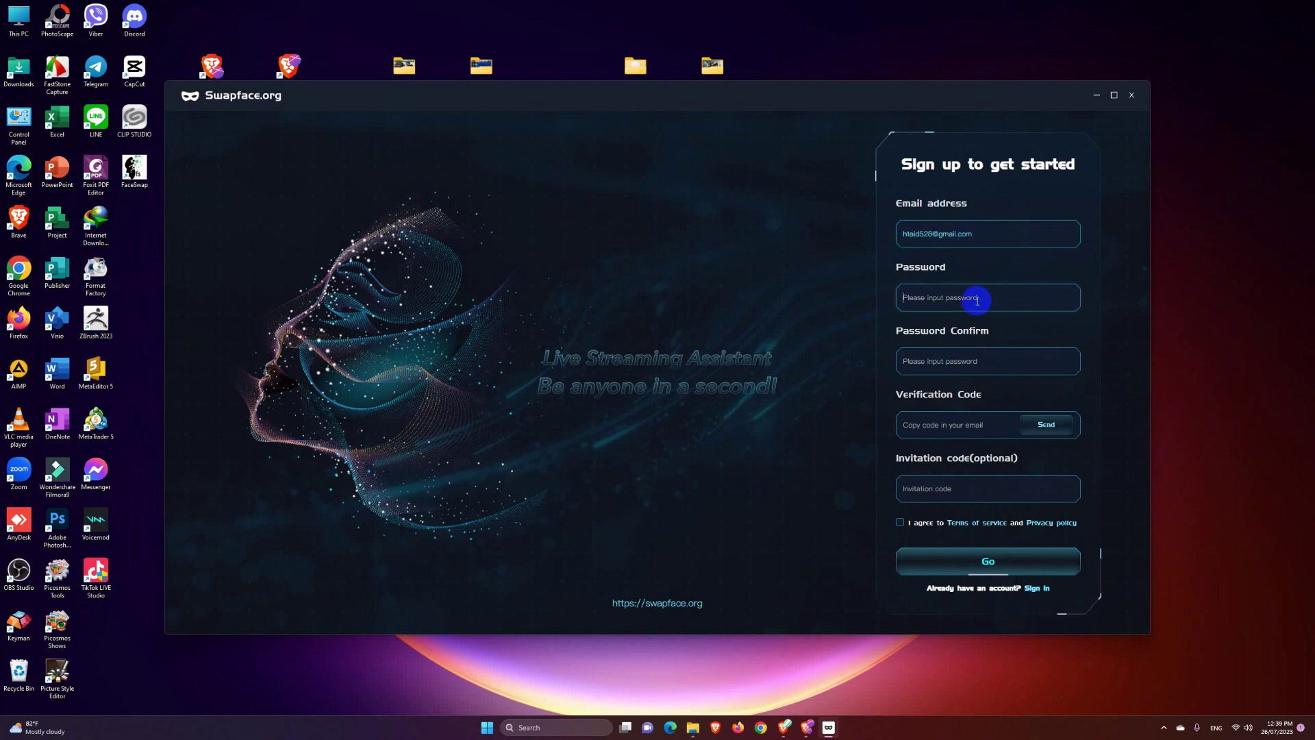
{"action": "type", "text": "***********"}
{"action": "left_click", "coordinate": [975, 361]}
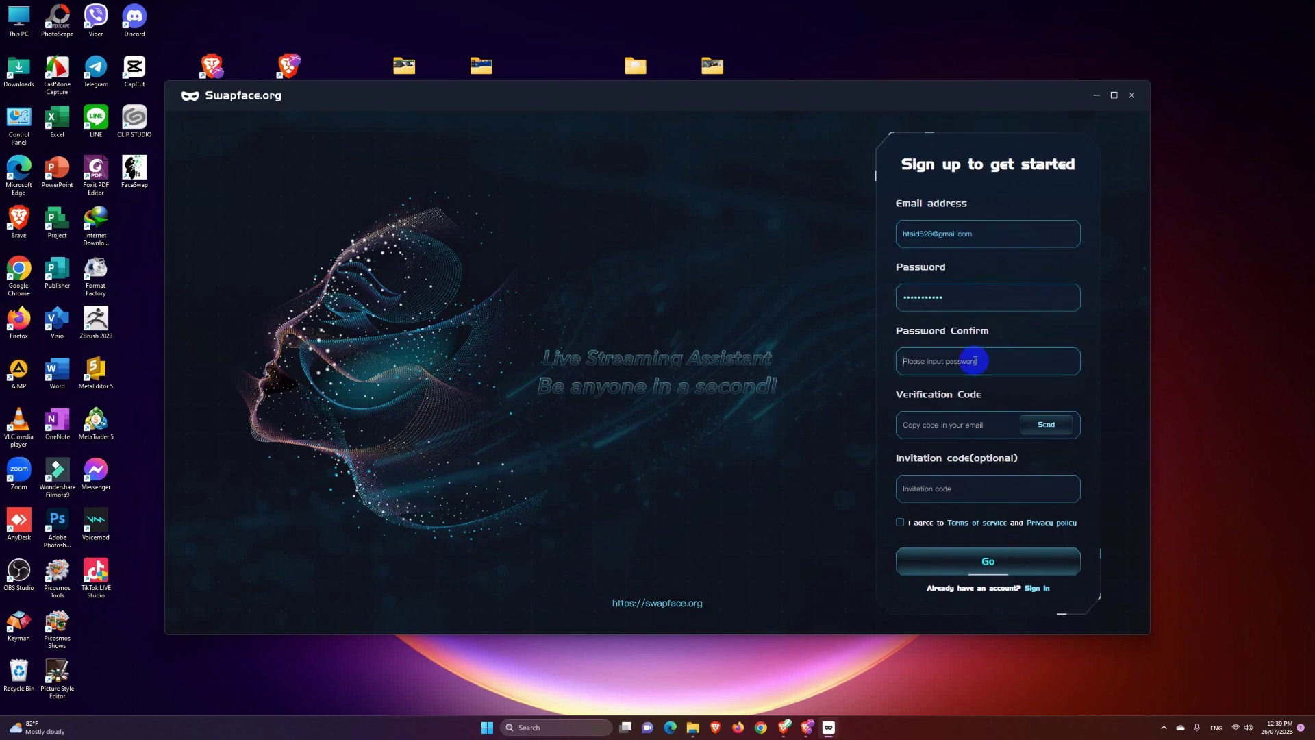
{"action": "type", "text": "***********"}
Step: Visit the Verification and Invitation code fields, then select the code text in Rabbit converter's Zawgyi box
{"action": "left_click", "coordinate": [922, 424]}
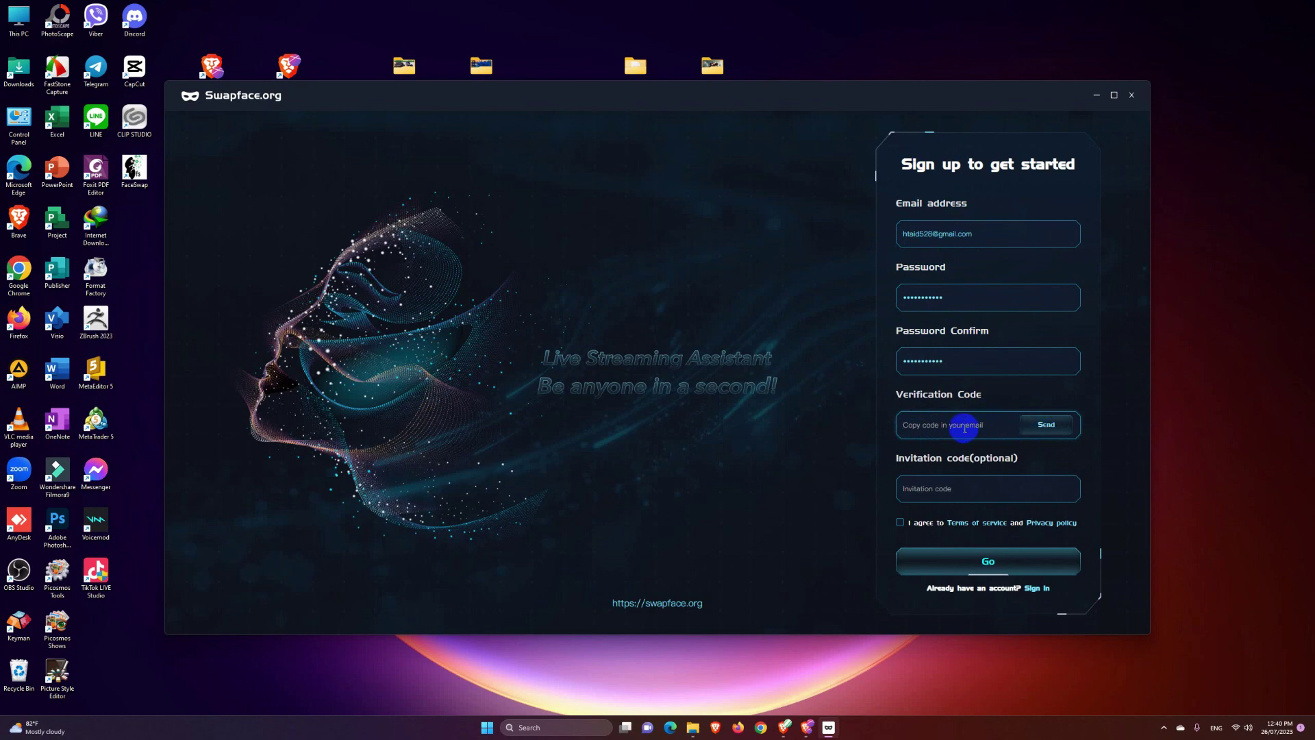
{"action": "left_click", "coordinate": [925, 490]}
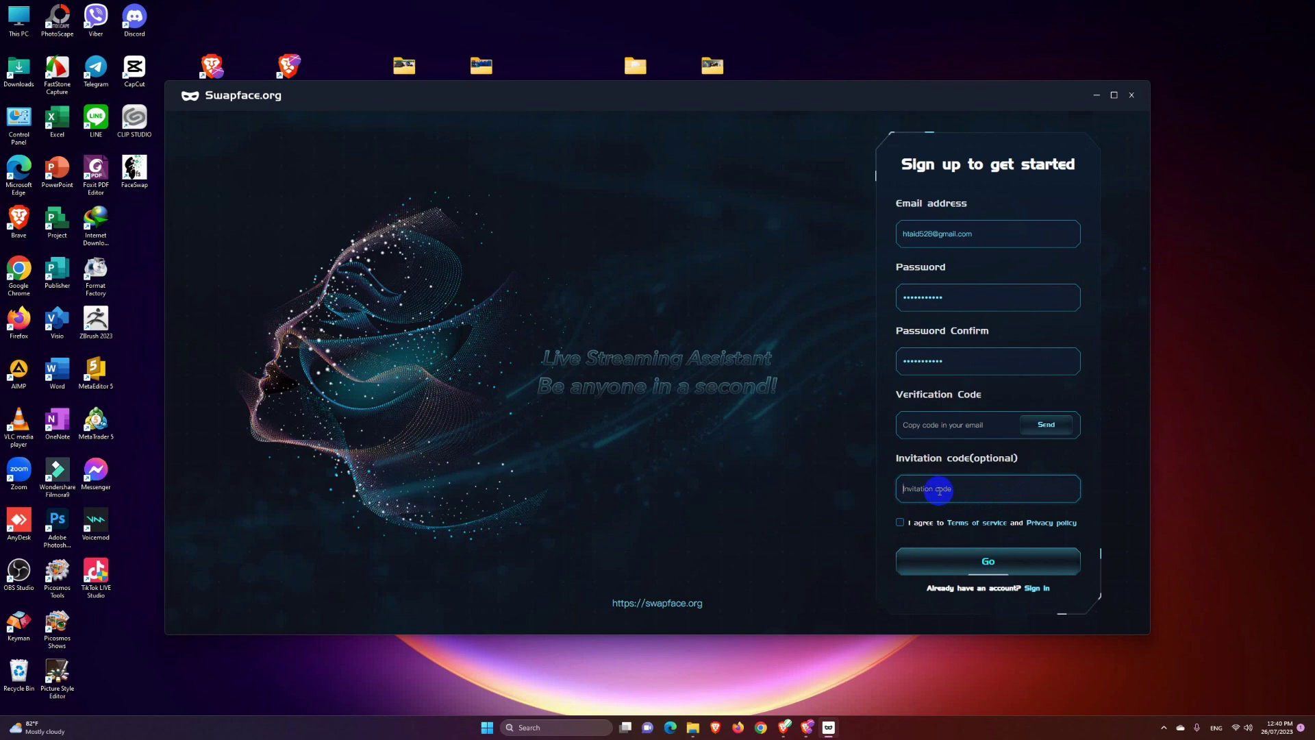
{"action": "key", "text": "alt+Tab"}
{"action": "left_click_drag", "start_coordinate": [704, 138], "coordinate": [664, 139]}
Step: Copy the selected invitation code from Rabbit converter and minimize the browser back to Swapface
{"action": "right_click", "coordinate": [669, 139]}
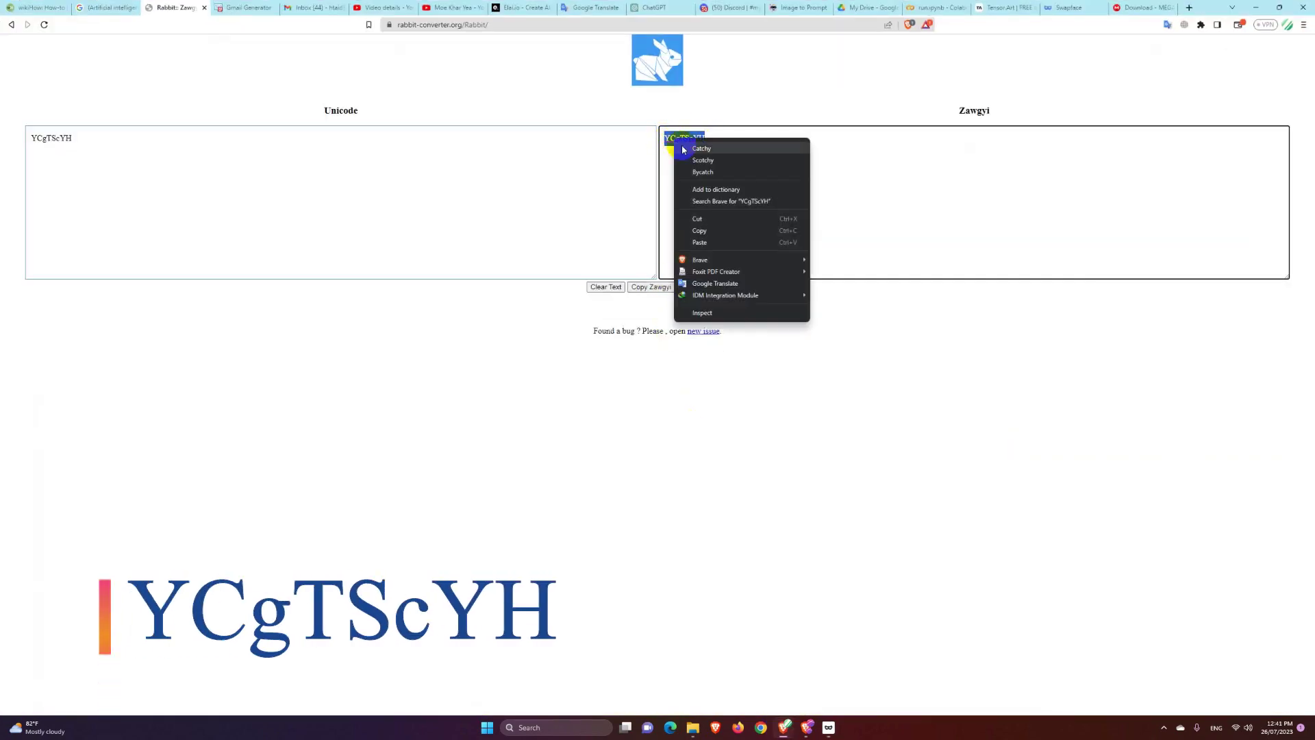
{"action": "left_click", "coordinate": [713, 220]}
{"action": "left_click", "coordinate": [1256, 8]}
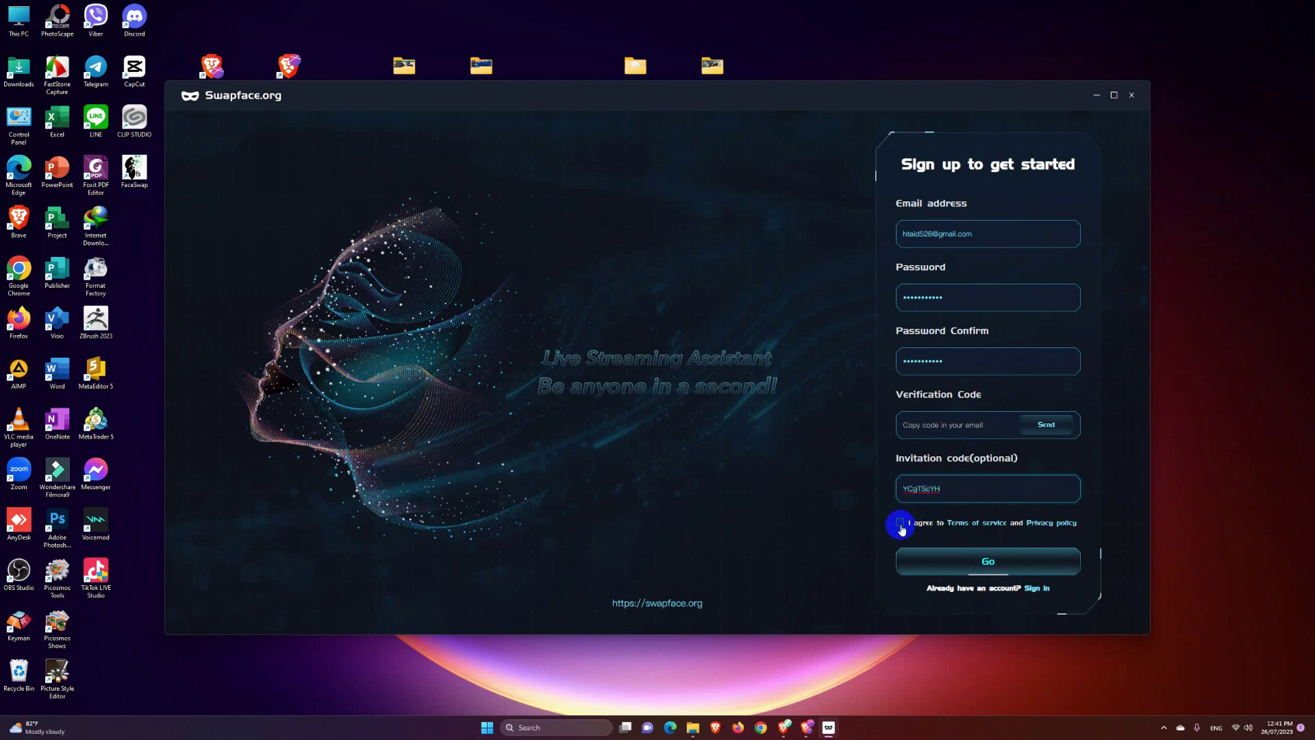
Step: Agree to the terms and privacy policy and send the verification code, acknowledging the reminder
{"action": "left_click", "coordinate": [1045, 426]}
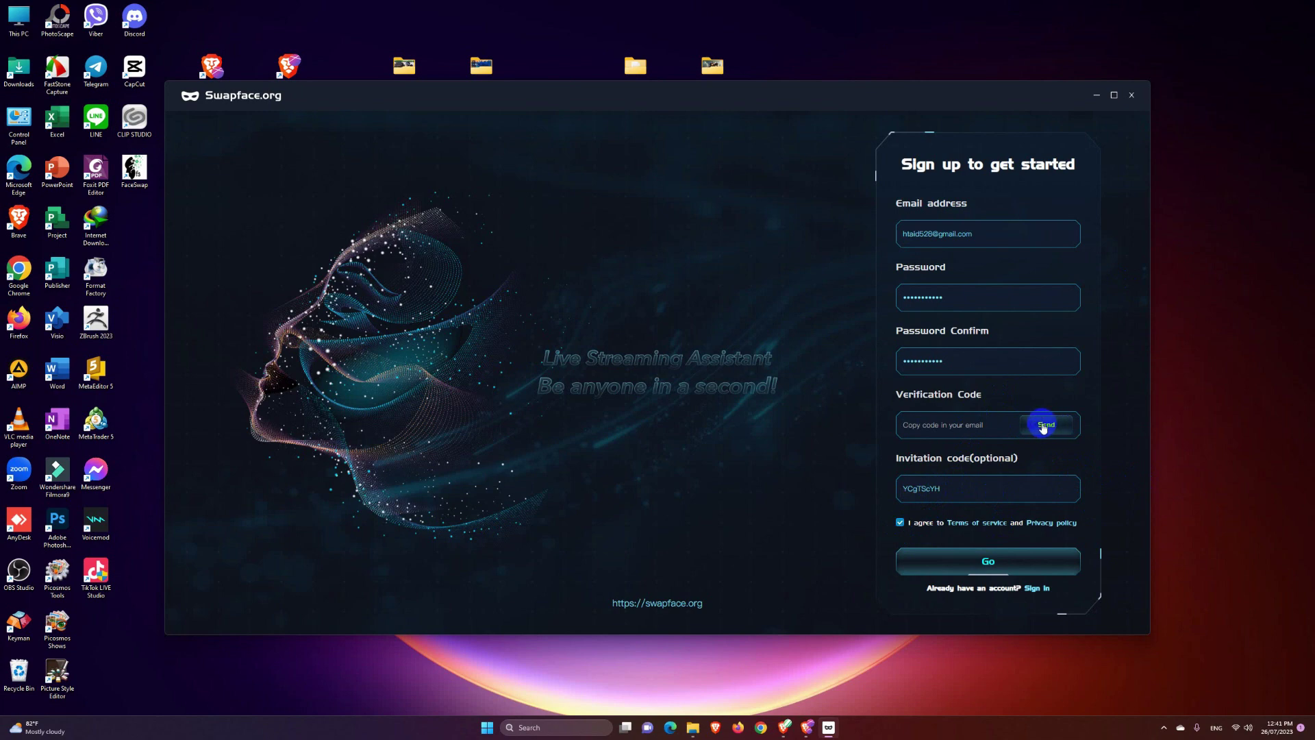
{"action": "left_click", "coordinate": [1048, 425]}
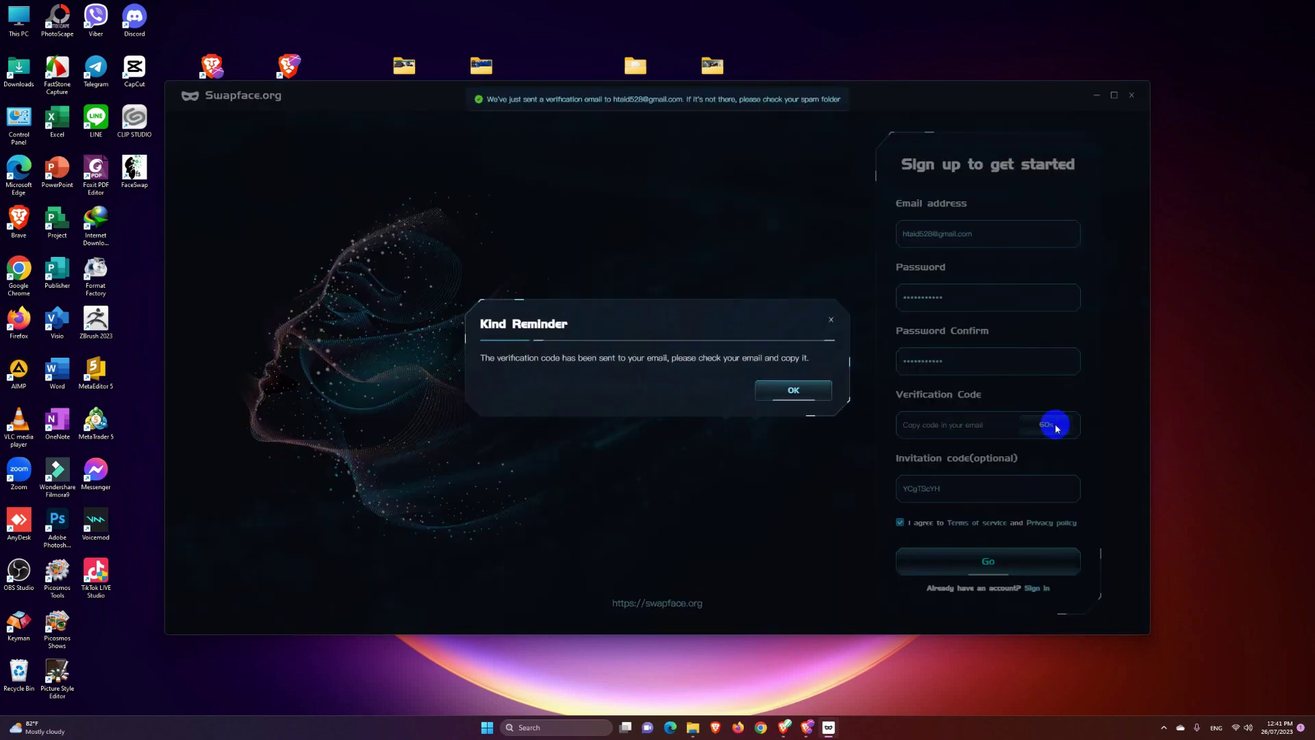
{"action": "left_click", "coordinate": [793, 390]}
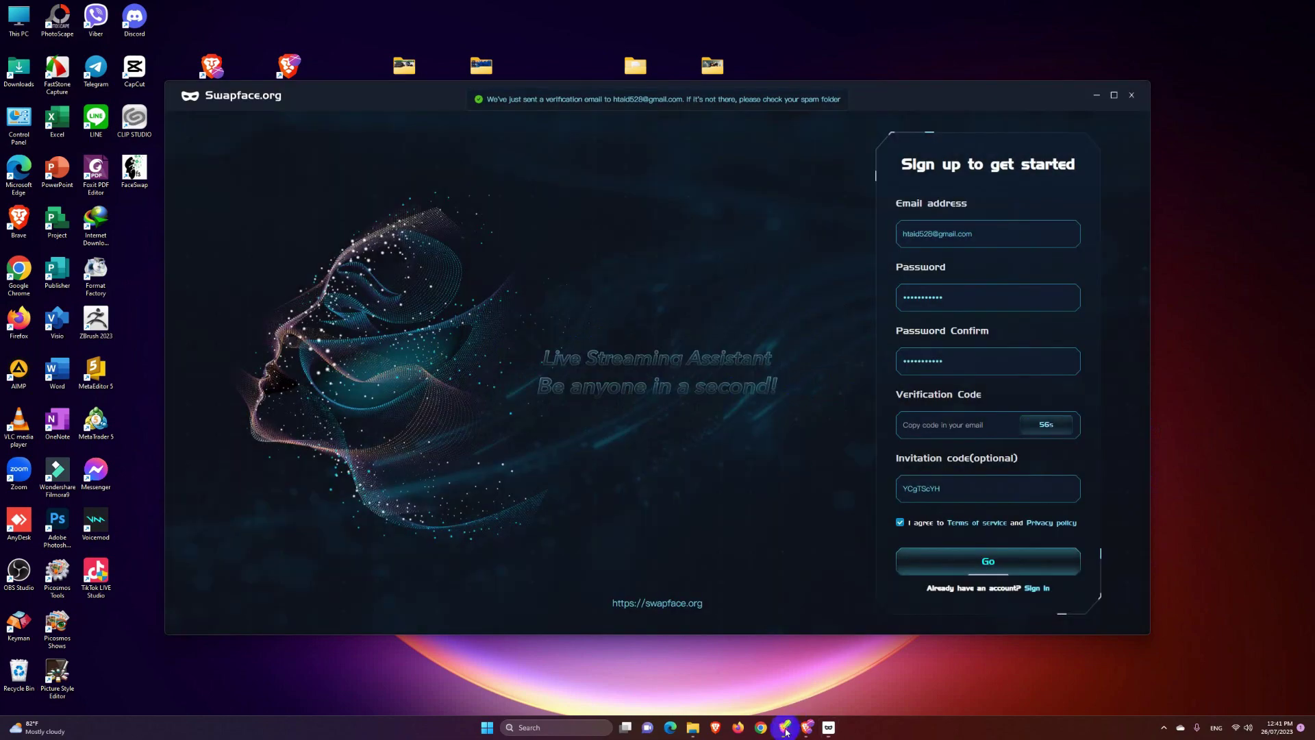
Step: Open Swapface's 'Activate your account' e-mail in the Gmail inbox in Brave
{"action": "left_click", "coordinate": [784, 727]}
{"action": "left_click", "coordinate": [315, 7]}
{"action": "left_click", "coordinate": [307, 133]}
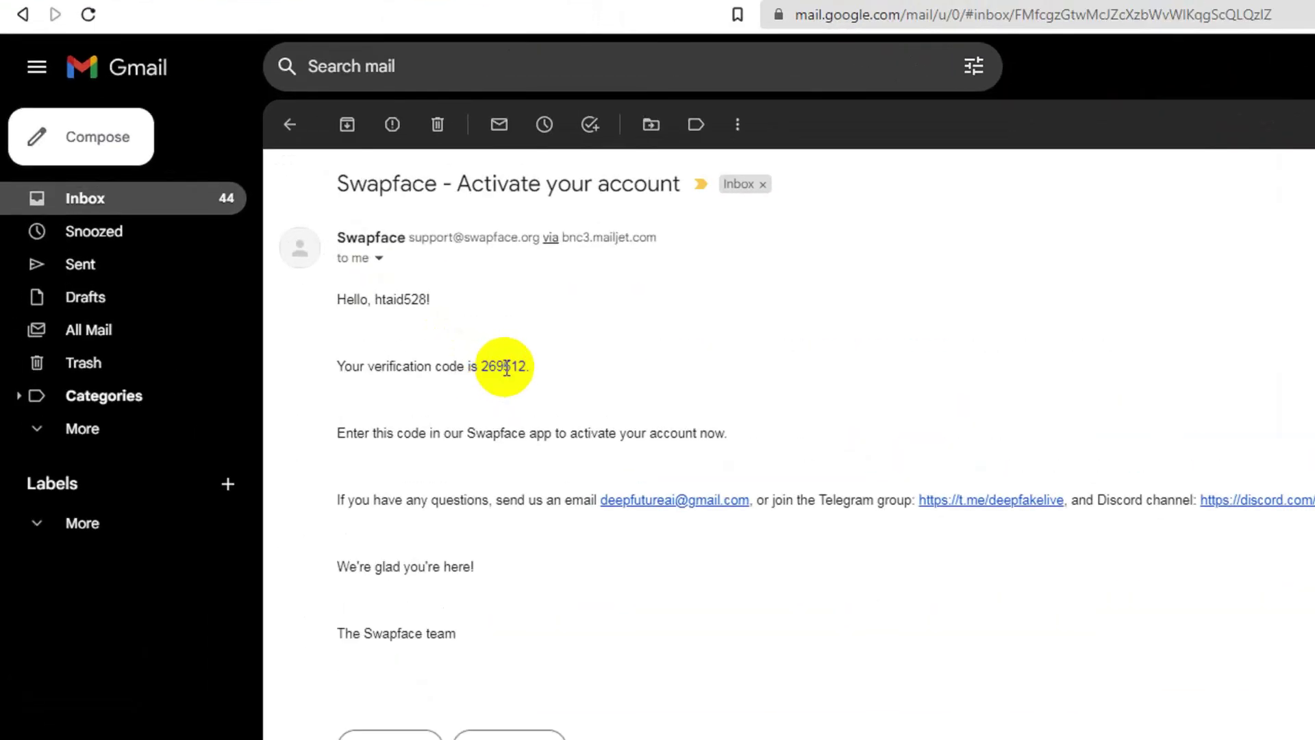
Step: Copy the verification code from the activation e-mail and return to the Swapface sign-up form
{"action": "double_click", "coordinate": [251, 200]}
{"action": "right_click", "coordinate": [253, 200]}
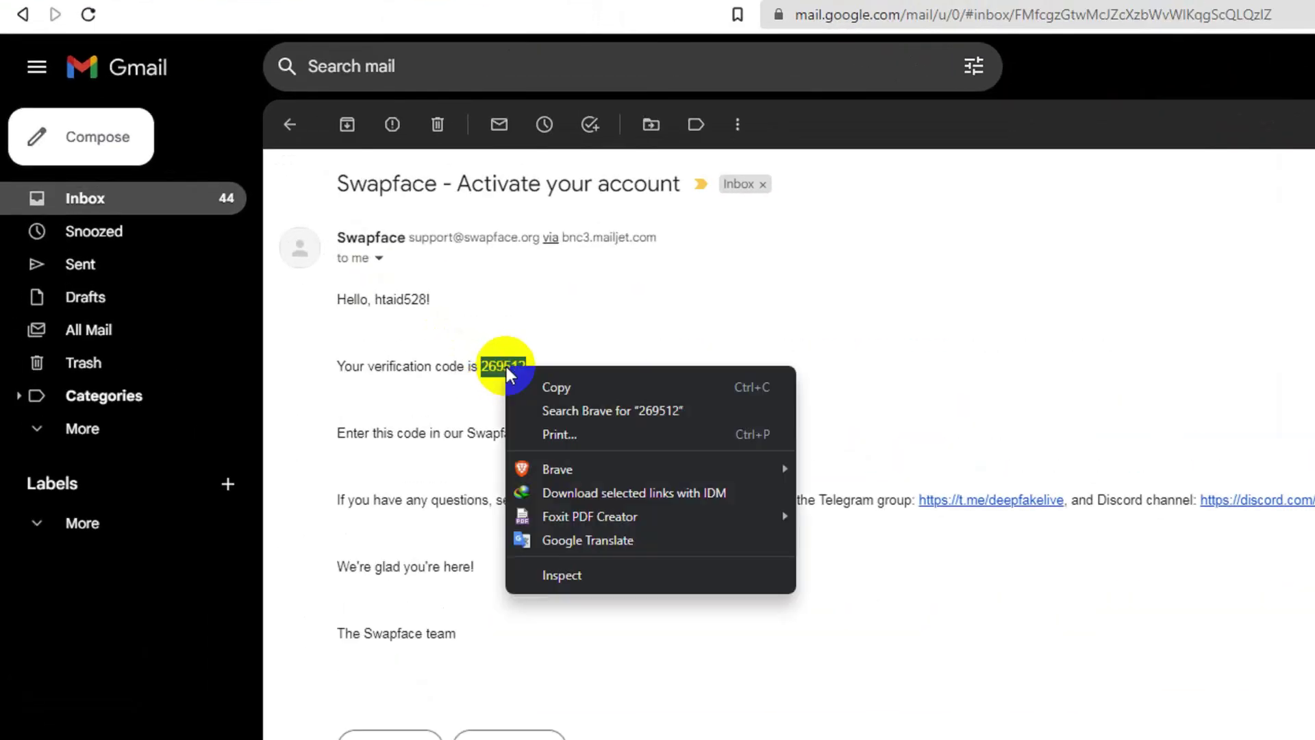
{"action": "left_click", "coordinate": [555, 385]}
{"action": "key", "text": "alt+Tab"}
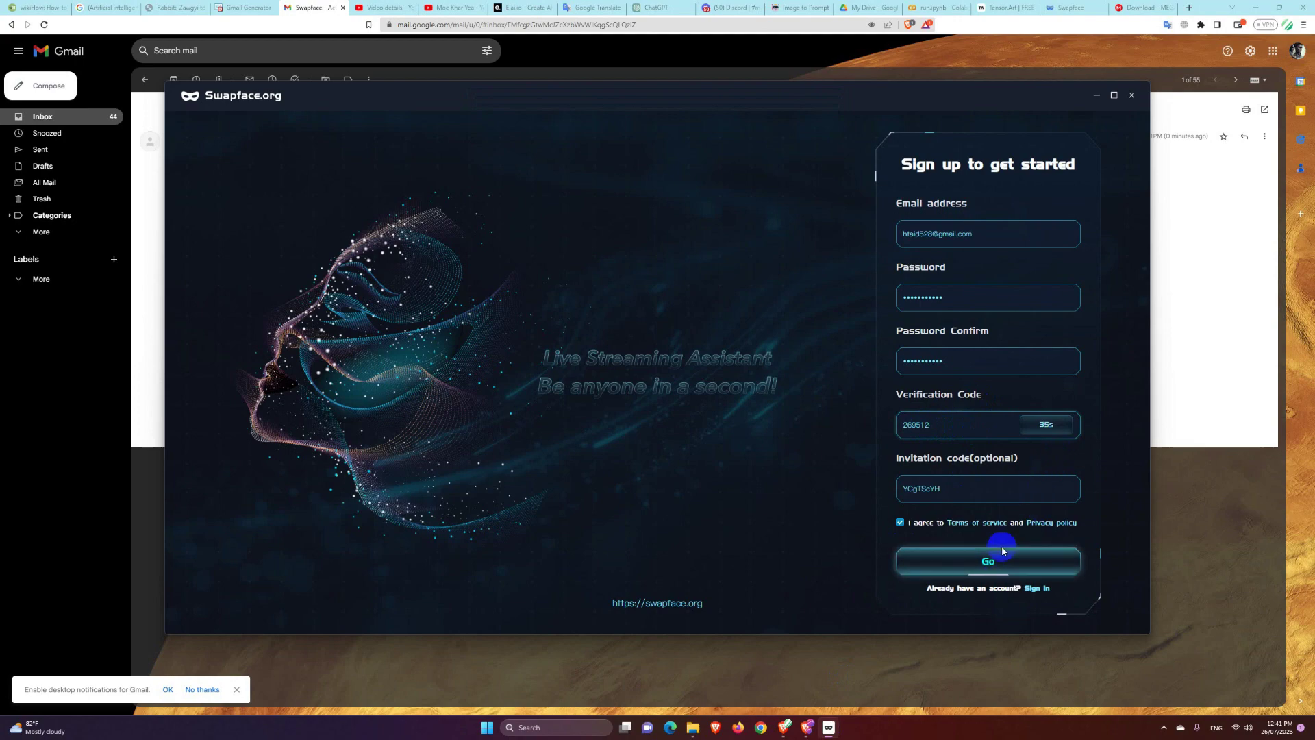
Step: Register the account, then sign in with the new account's e-mail and pasted password
{"action": "left_click", "coordinate": [990, 567]}
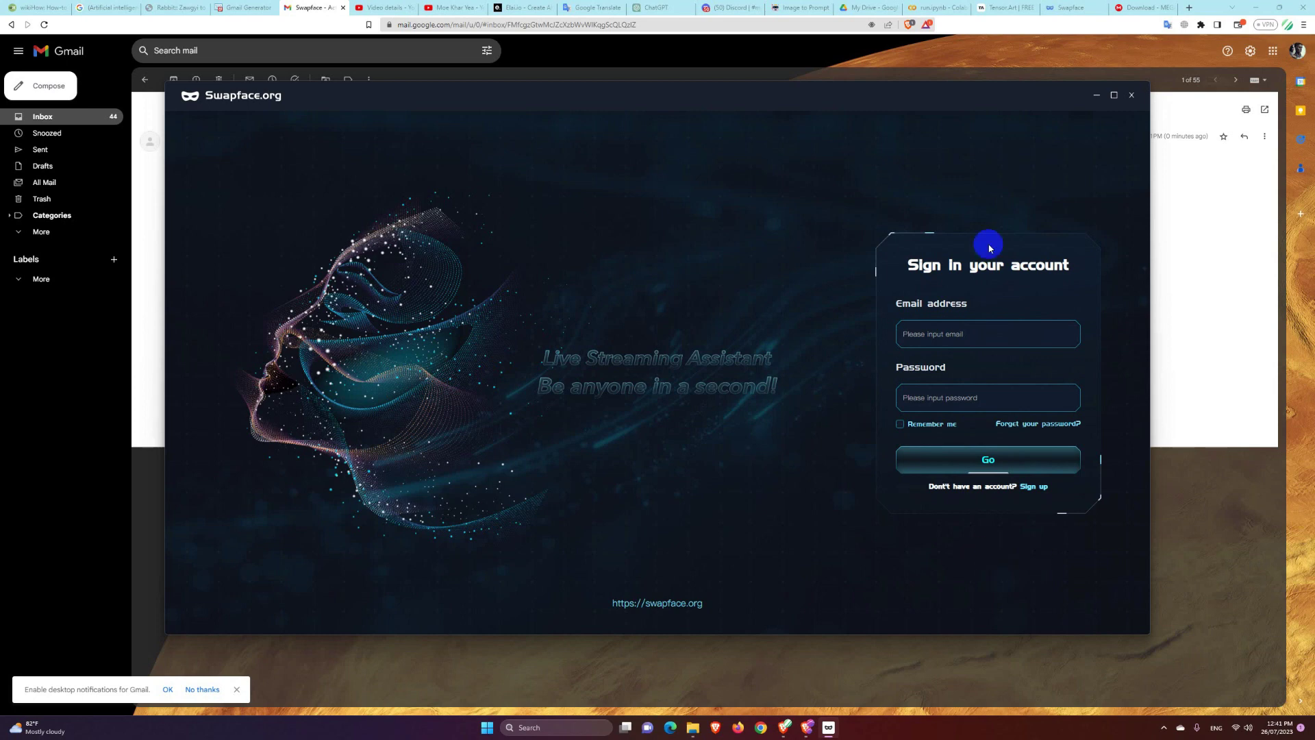
{"action": "left_click", "coordinate": [973, 335]}
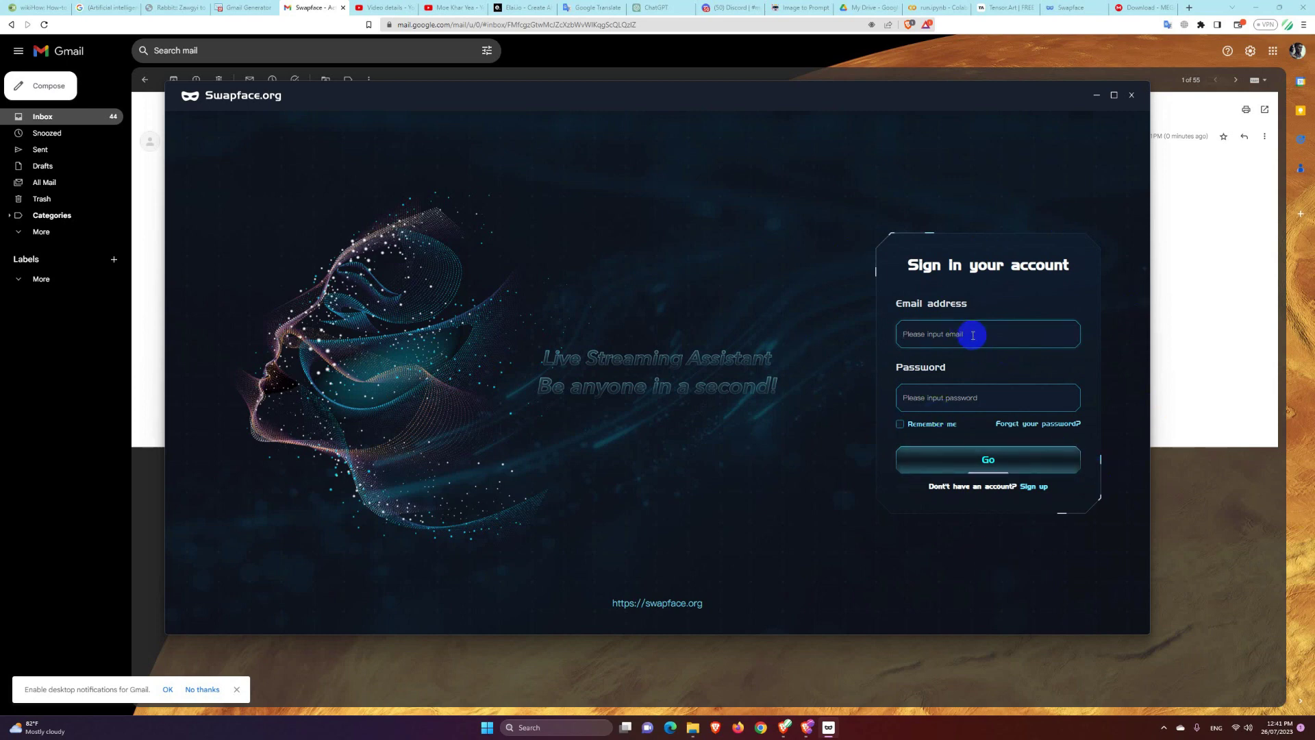
{"action": "key", "text": "Tab"}
{"action": "key", "text": "ctrl+v"}
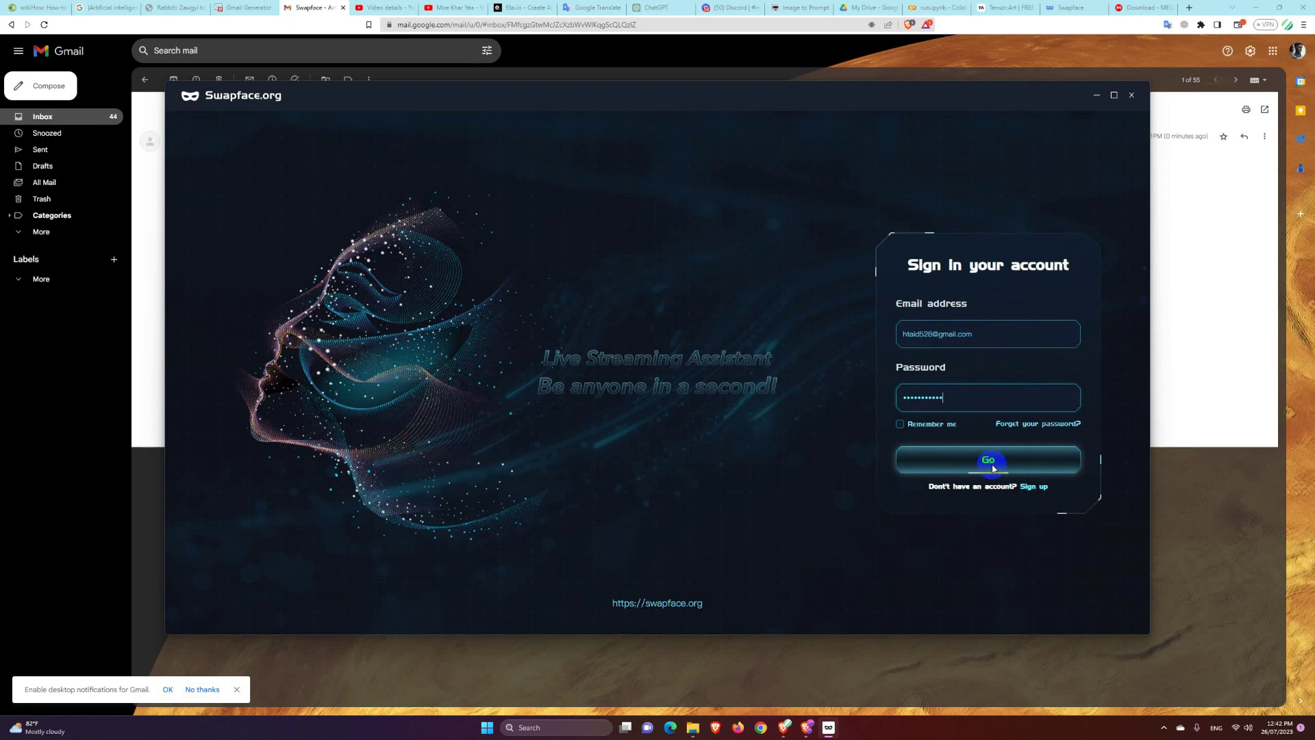
{"action": "left_click", "coordinate": [925, 392]}
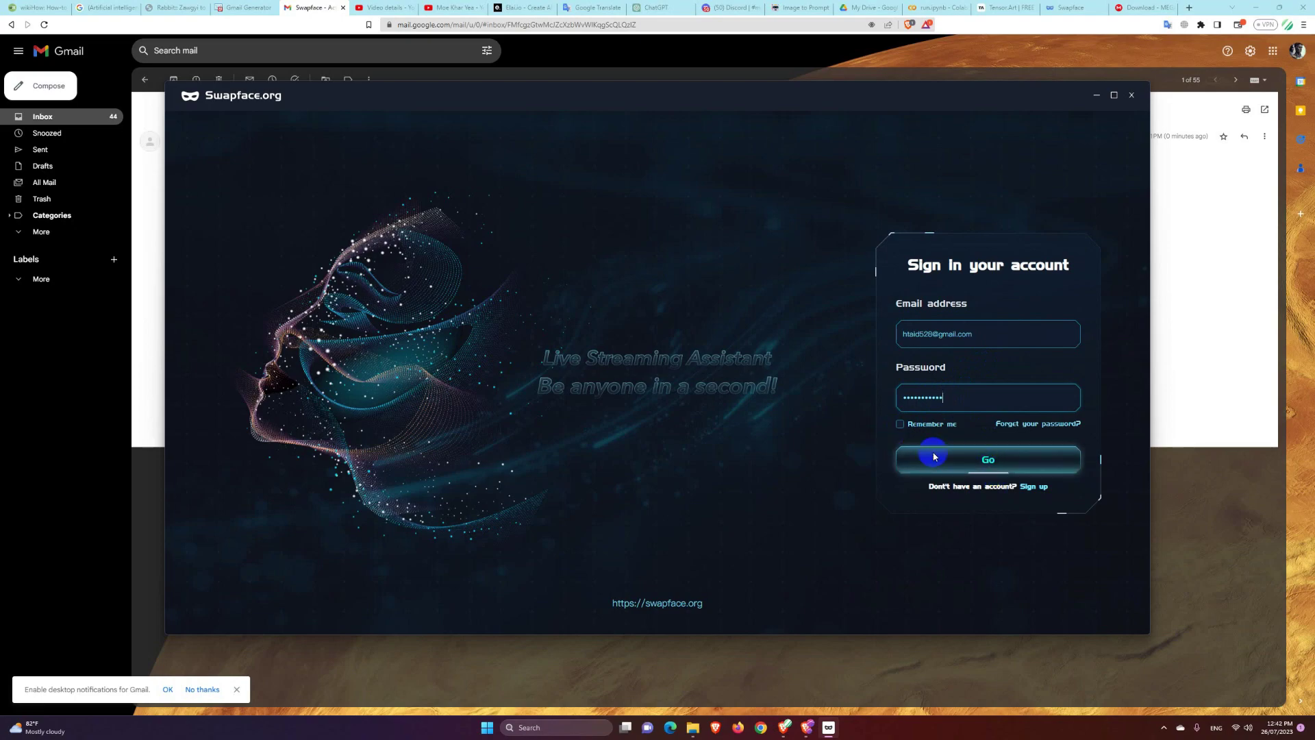
{"action": "left_click", "coordinate": [981, 461]}
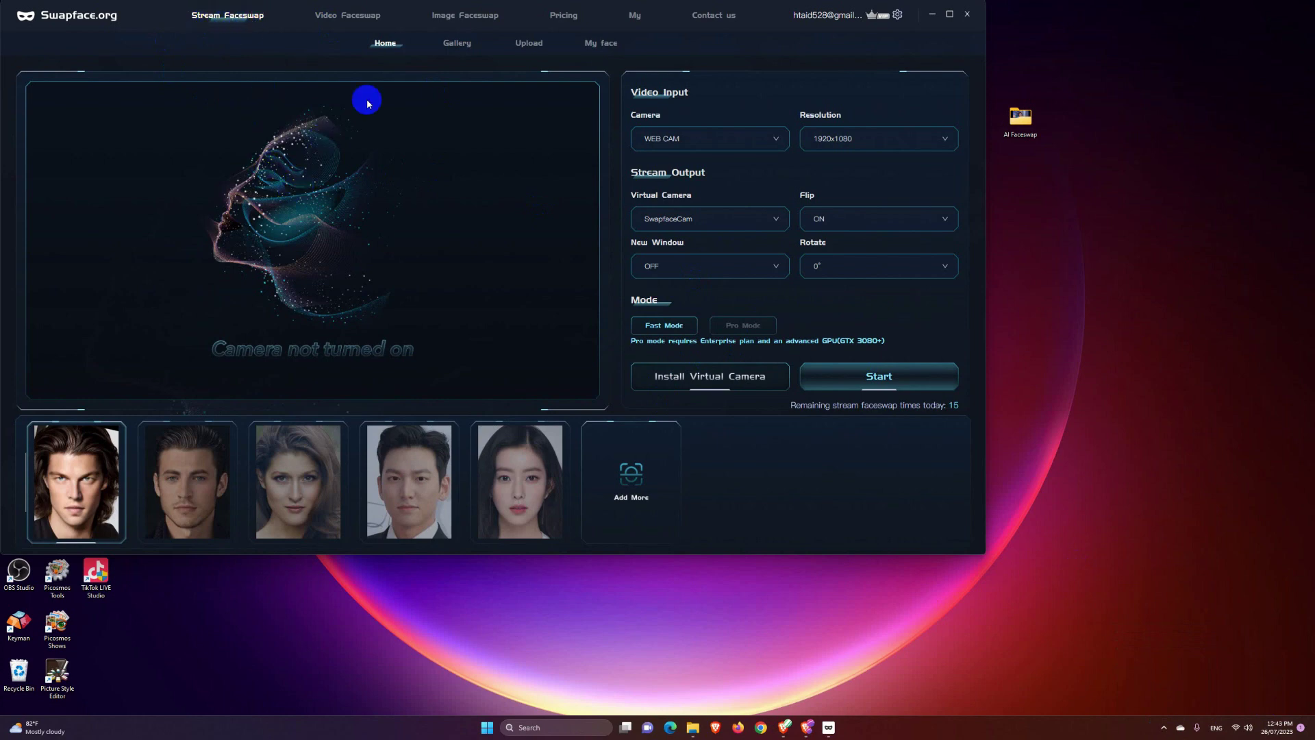
Step: View the Video Faceswap page, then the Image Faceswap page showing 15 remaining uses today
{"action": "left_click", "coordinate": [346, 15]}
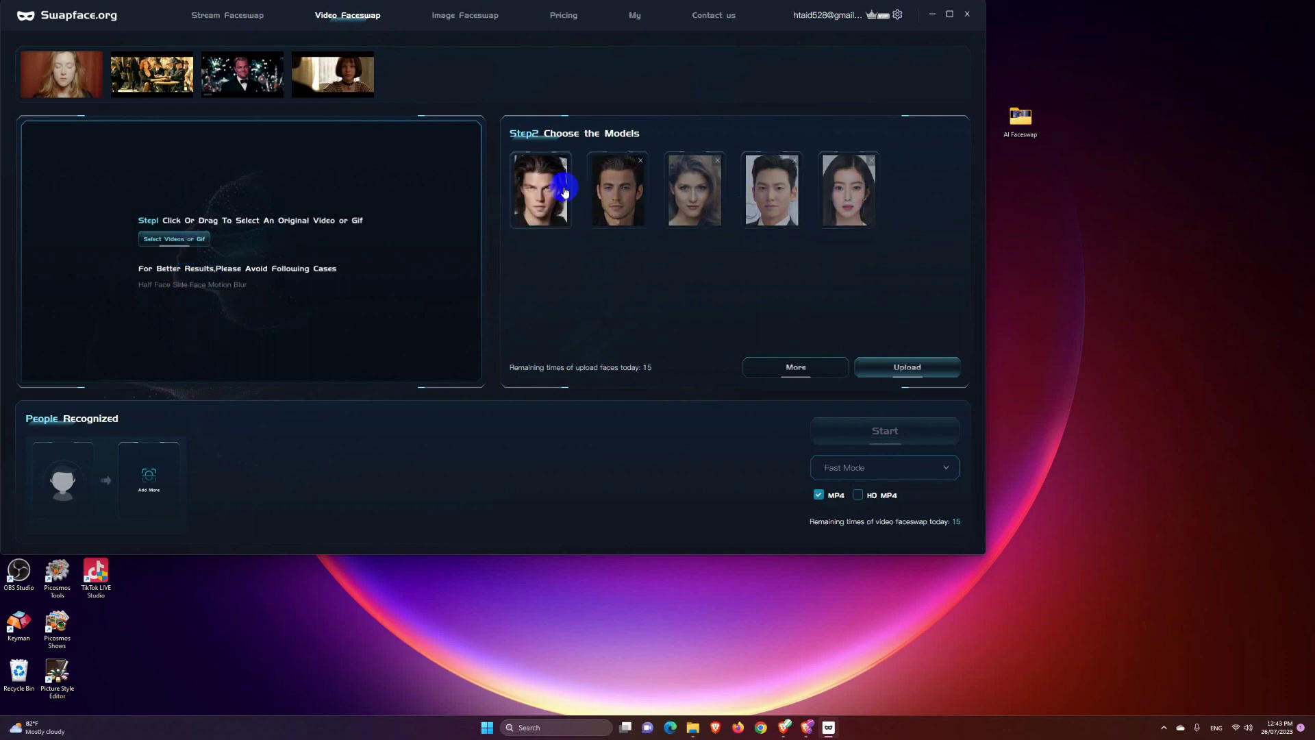
{"action": "left_click", "coordinate": [465, 19]}
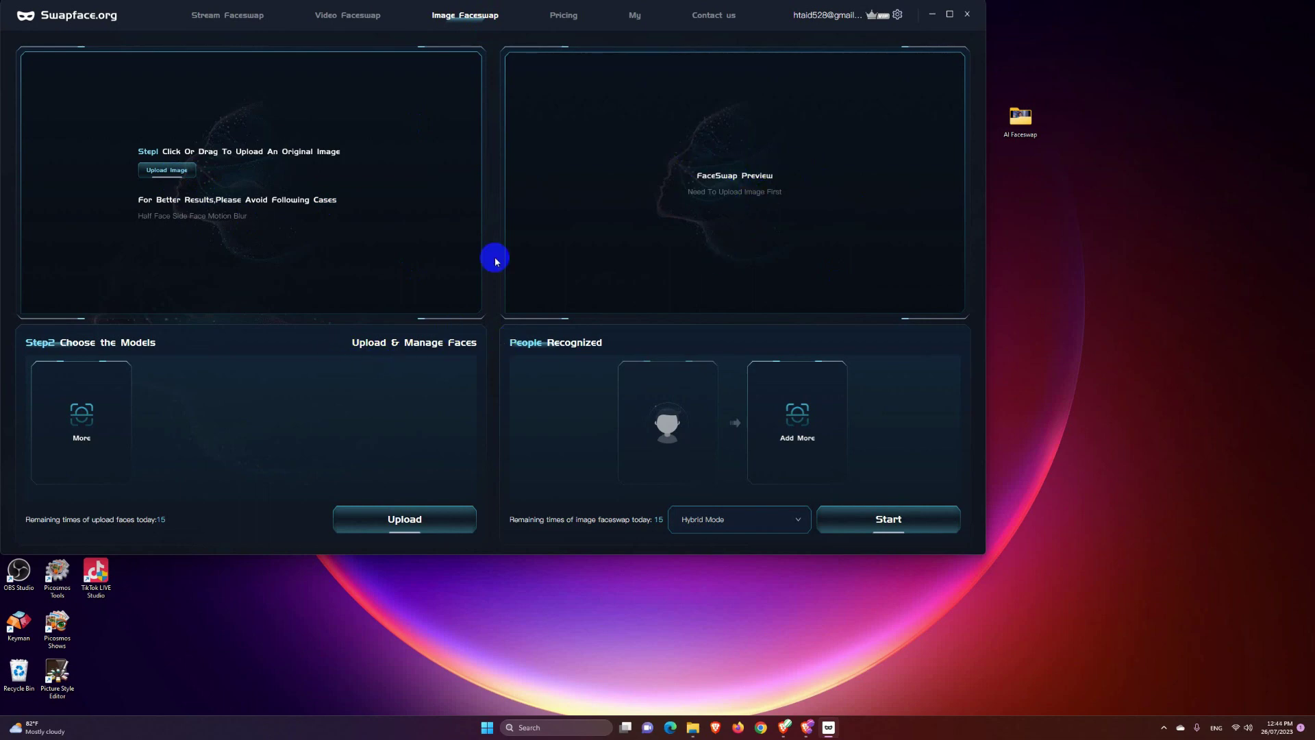
Step: On the Stream Faceswap page, try the fifth, fourth, then fifth preset face again
{"action": "left_click", "coordinate": [227, 17]}
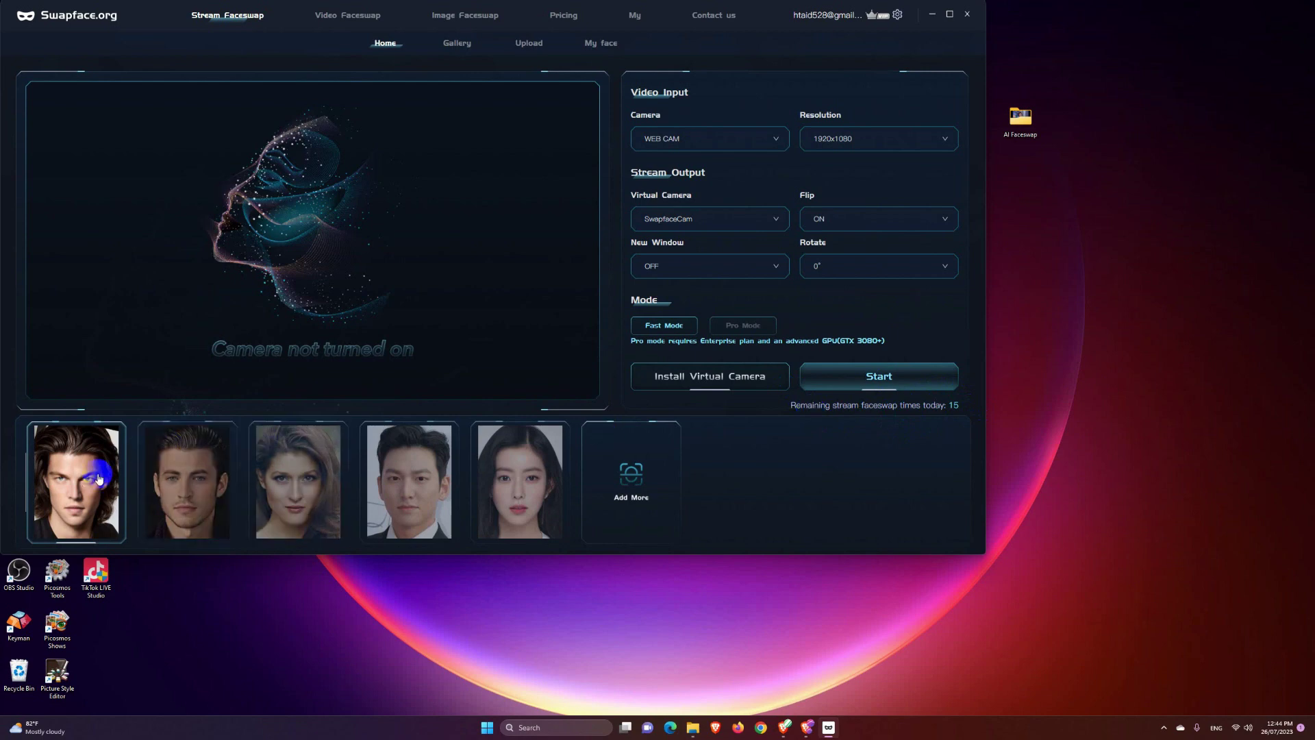
{"action": "left_click", "coordinate": [529, 482]}
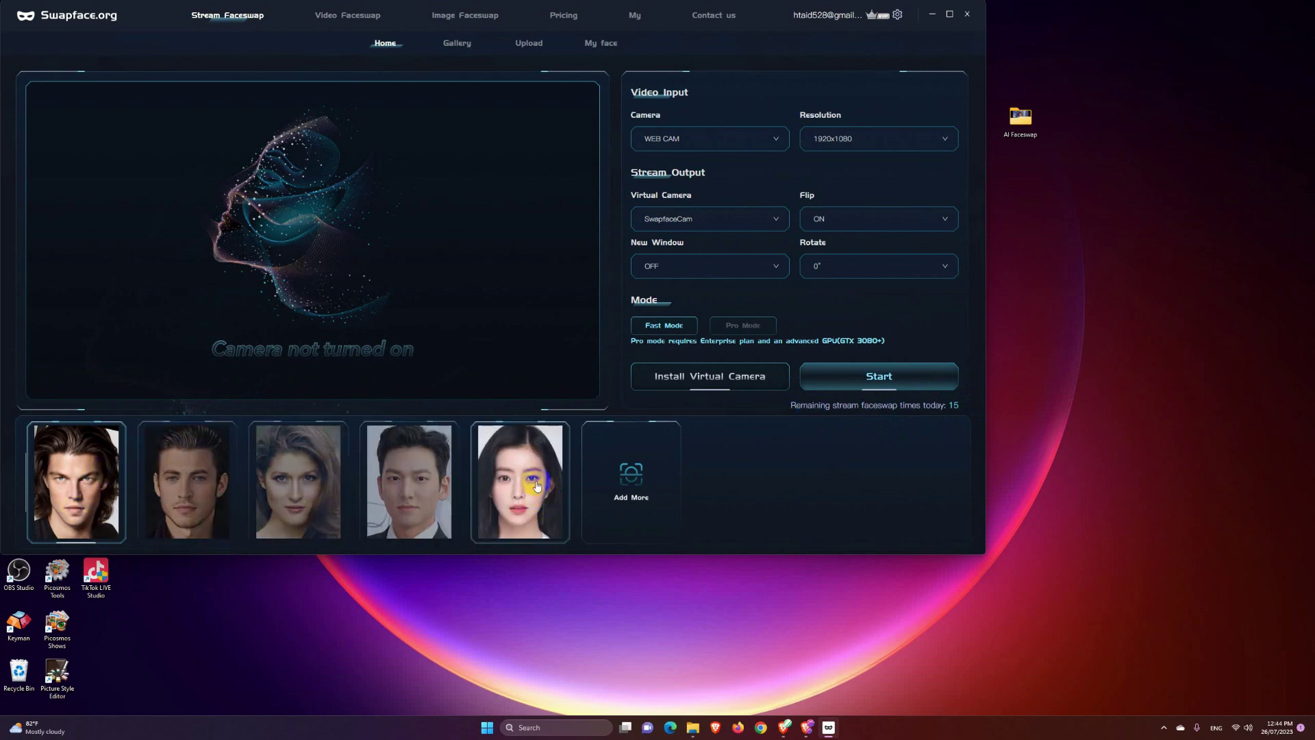
{"action": "left_click", "coordinate": [423, 509]}
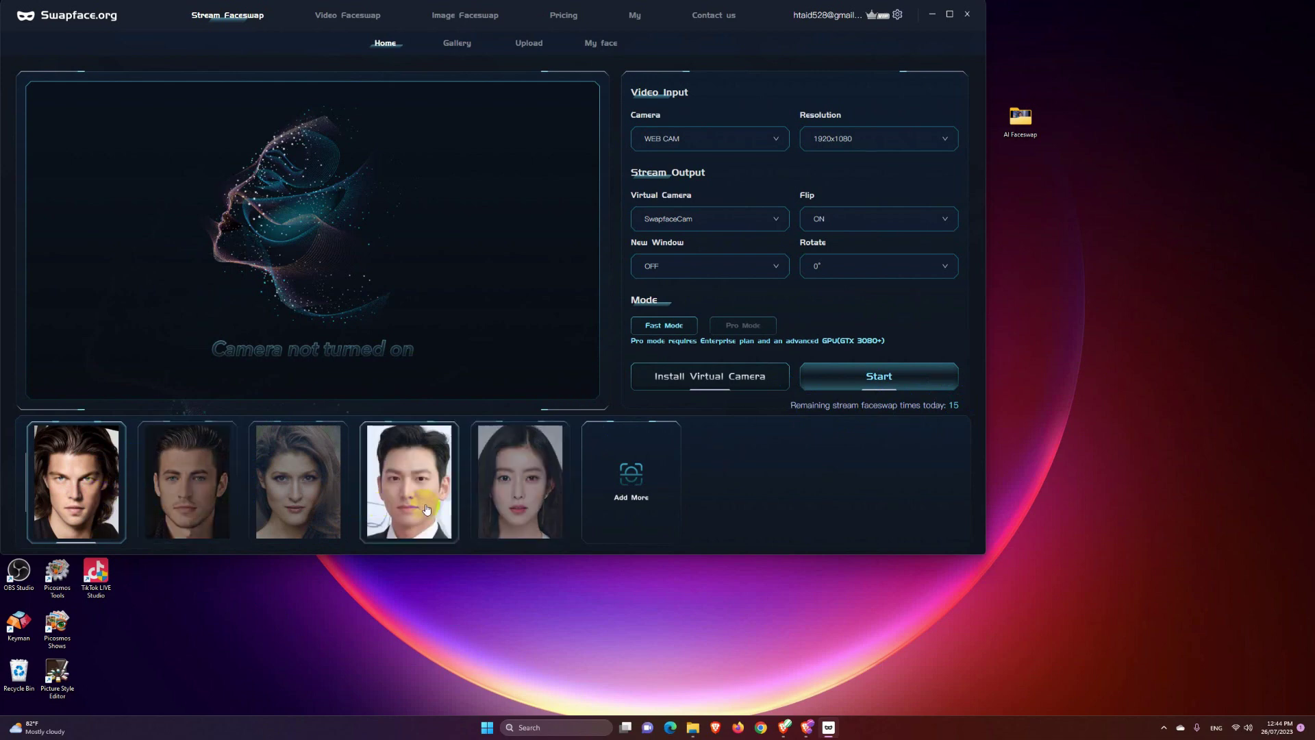
{"action": "left_click", "coordinate": [531, 455]}
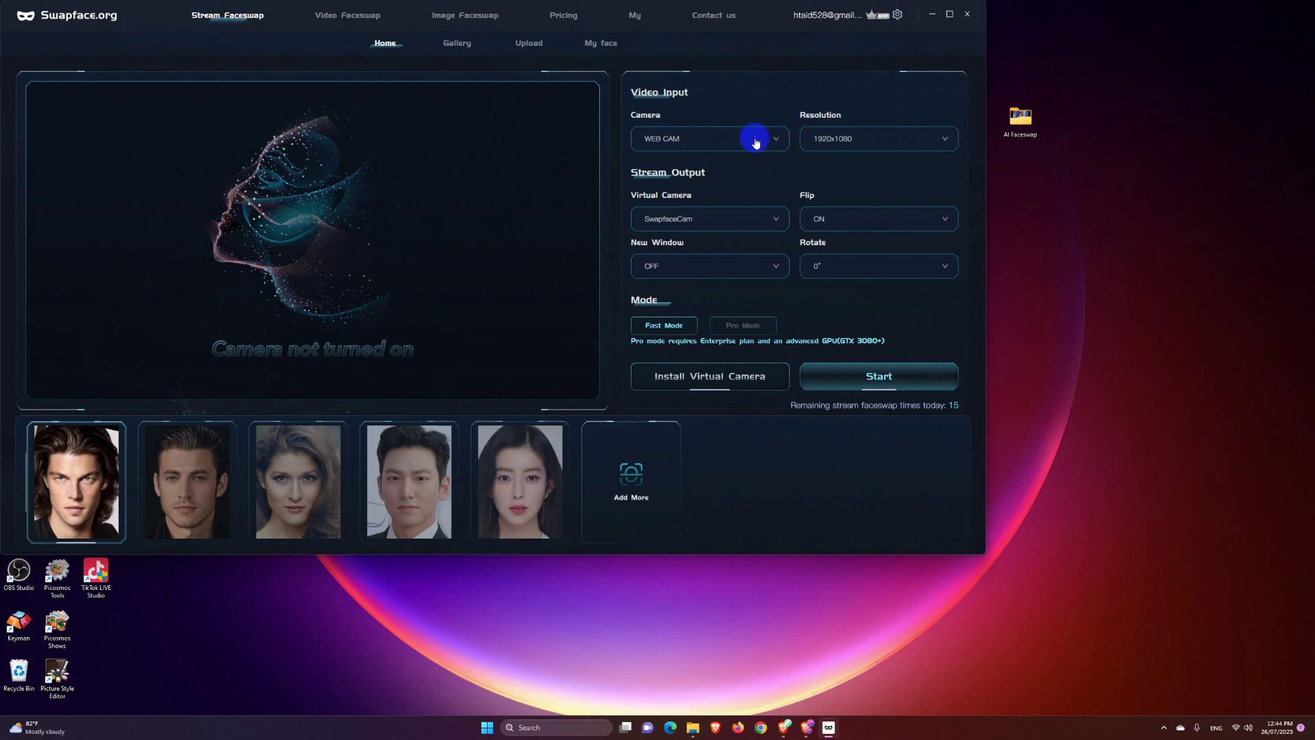
Step: Keep WEB CAM as input, send output to OBS Virtual Camera, pick the third face and start
{"action": "left_click", "coordinate": [765, 141]}
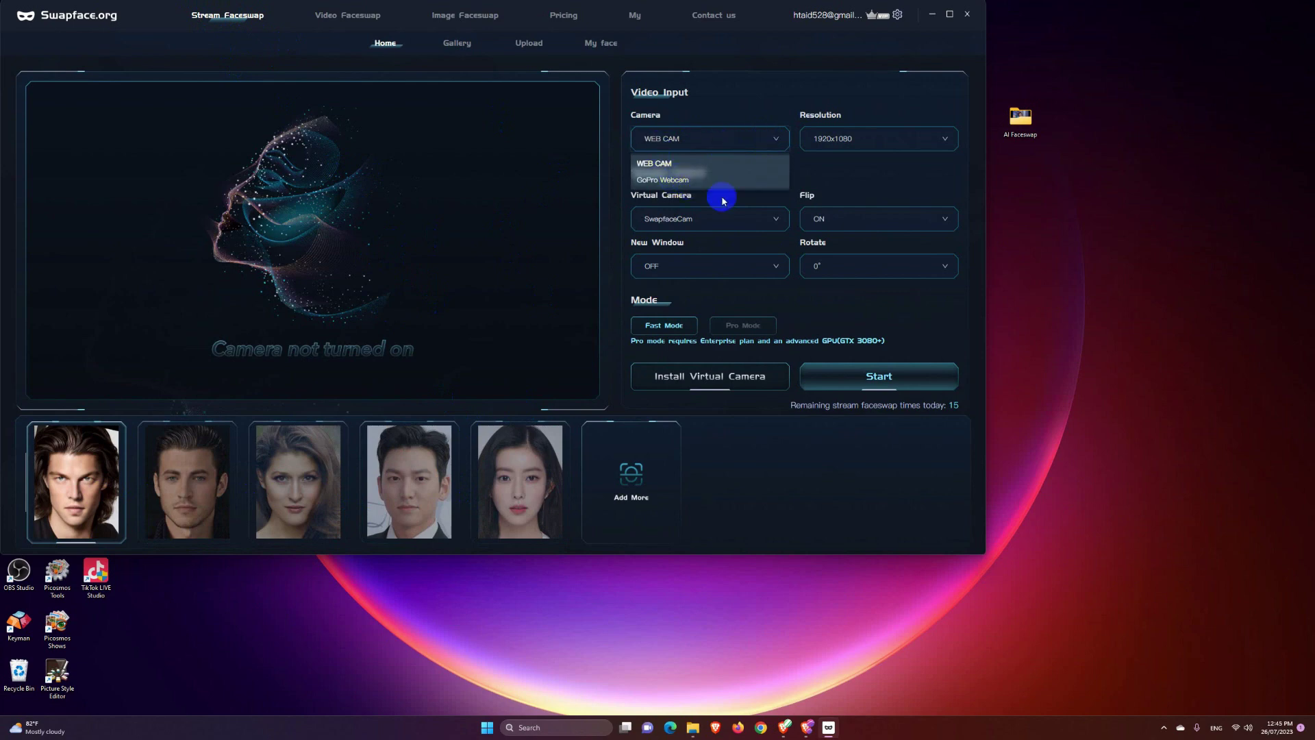
{"action": "left_click", "coordinate": [778, 218]}
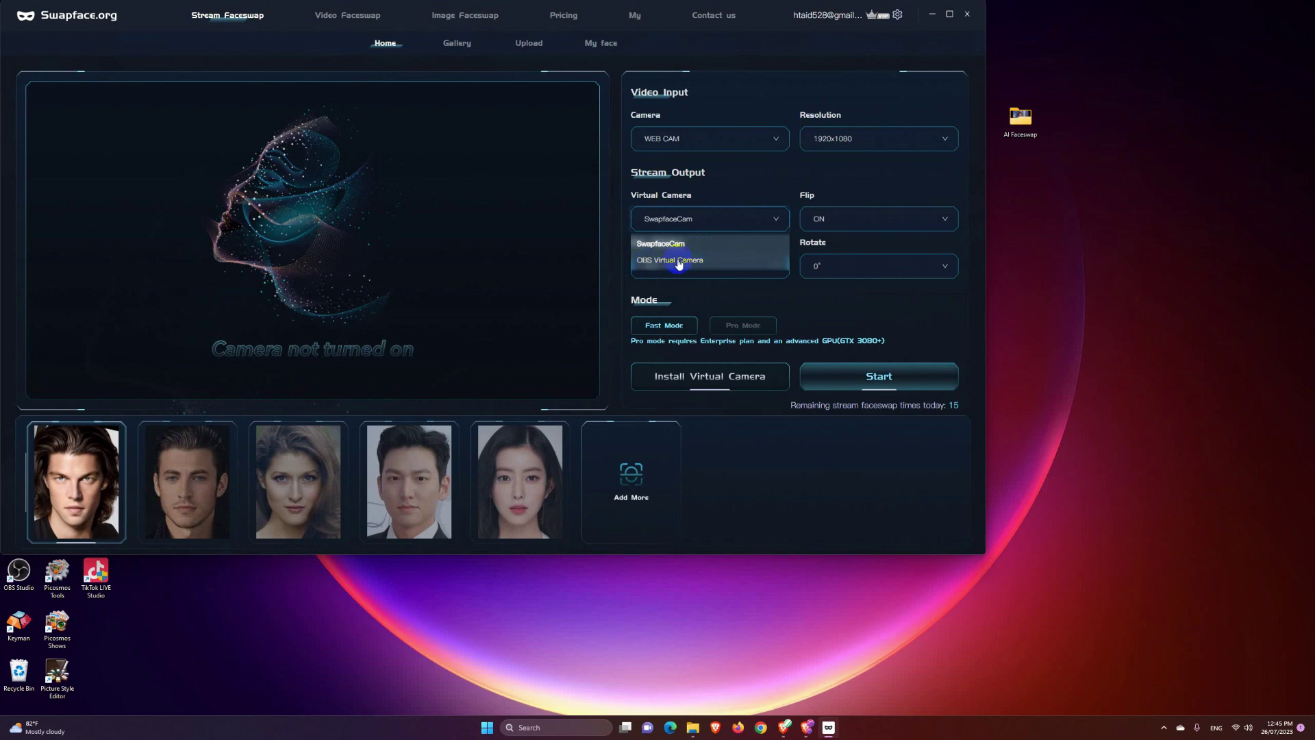
{"action": "left_click", "coordinate": [678, 260]}
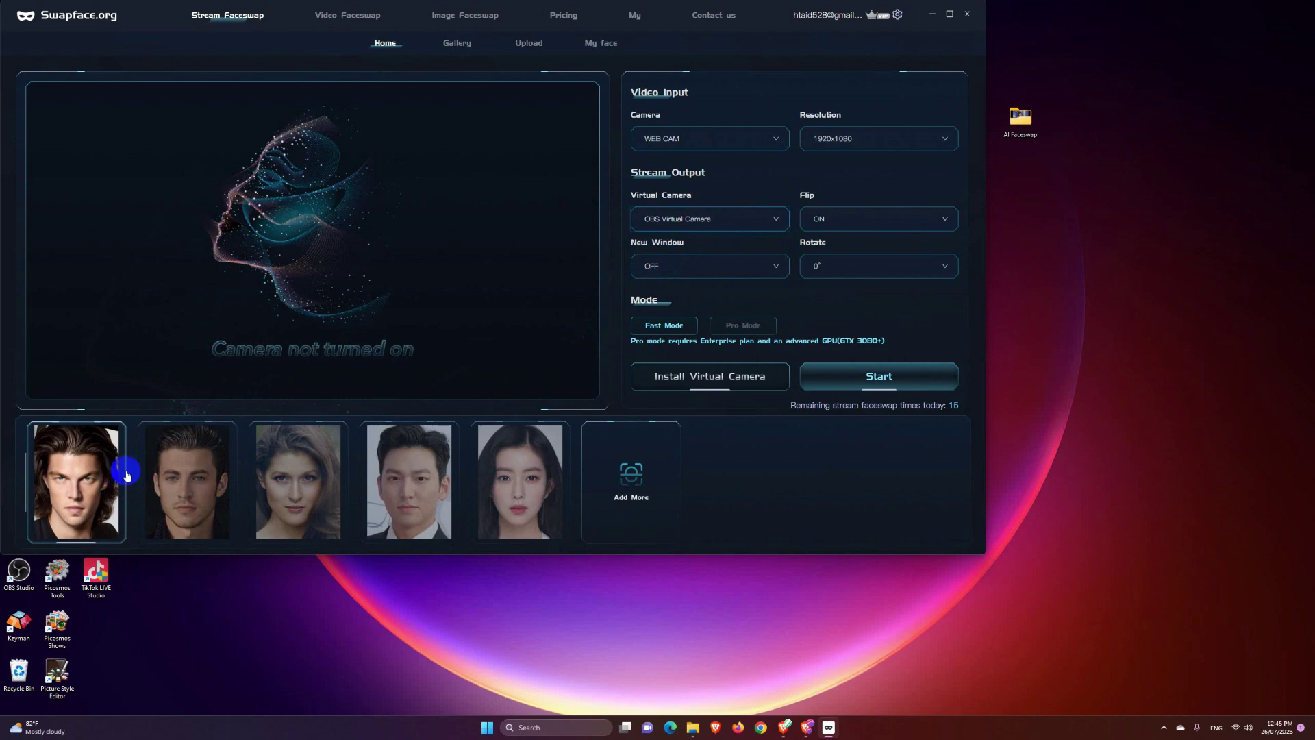
{"action": "left_click", "coordinate": [323, 488]}
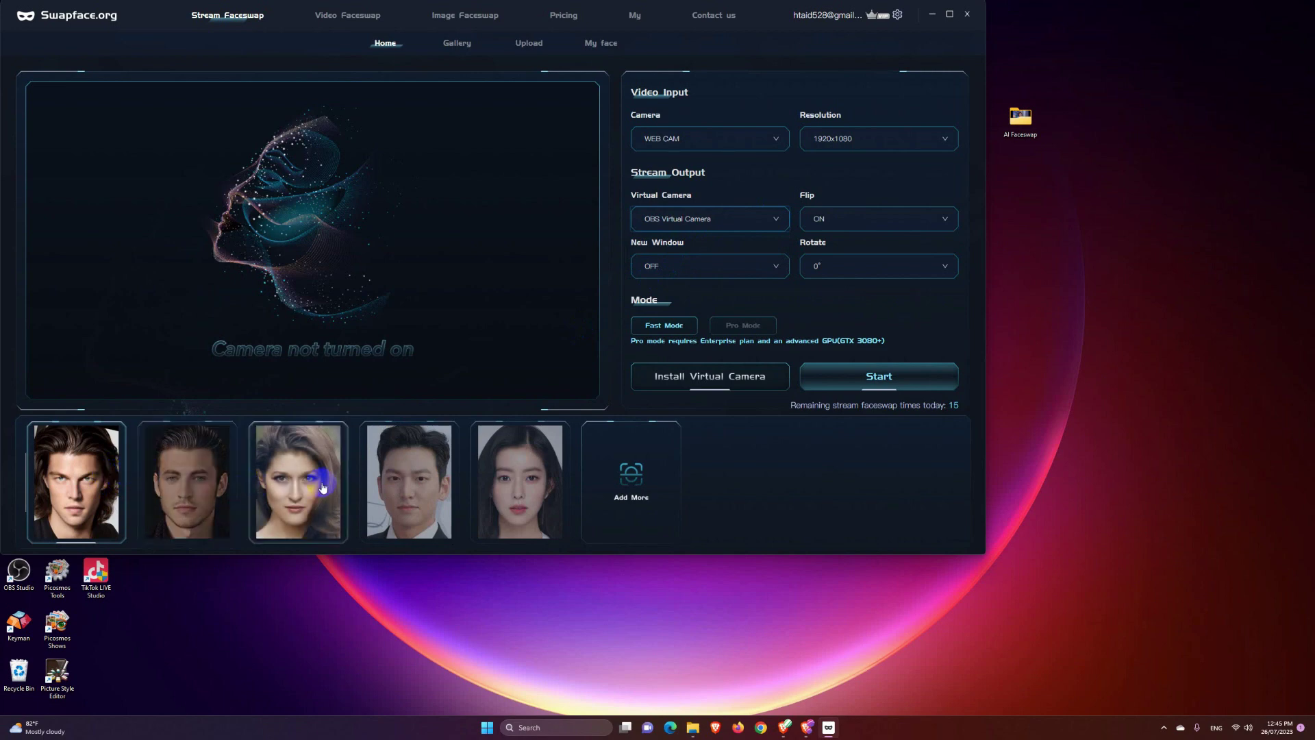
{"action": "left_click", "coordinate": [881, 379]}
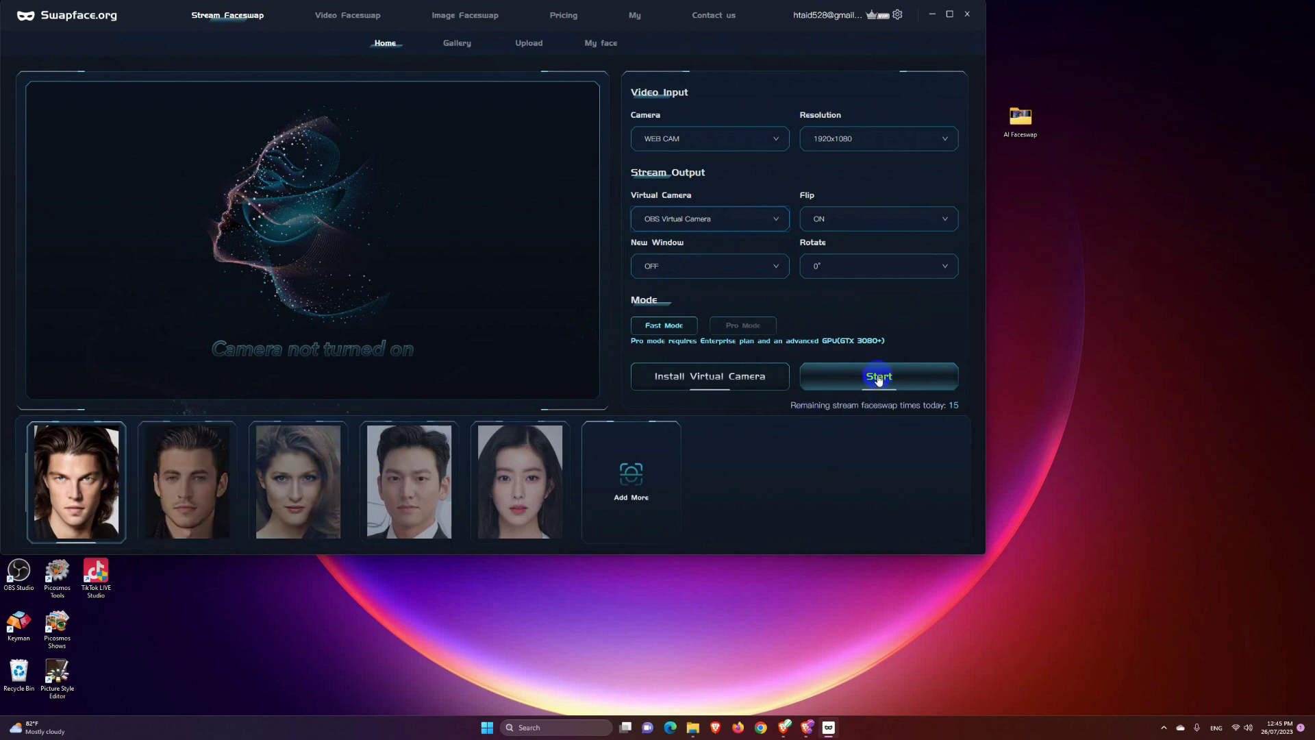
Step: Run the live webcam swap with the fourth model face, then stop the stream
{"action": "left_click", "coordinate": [862, 376]}
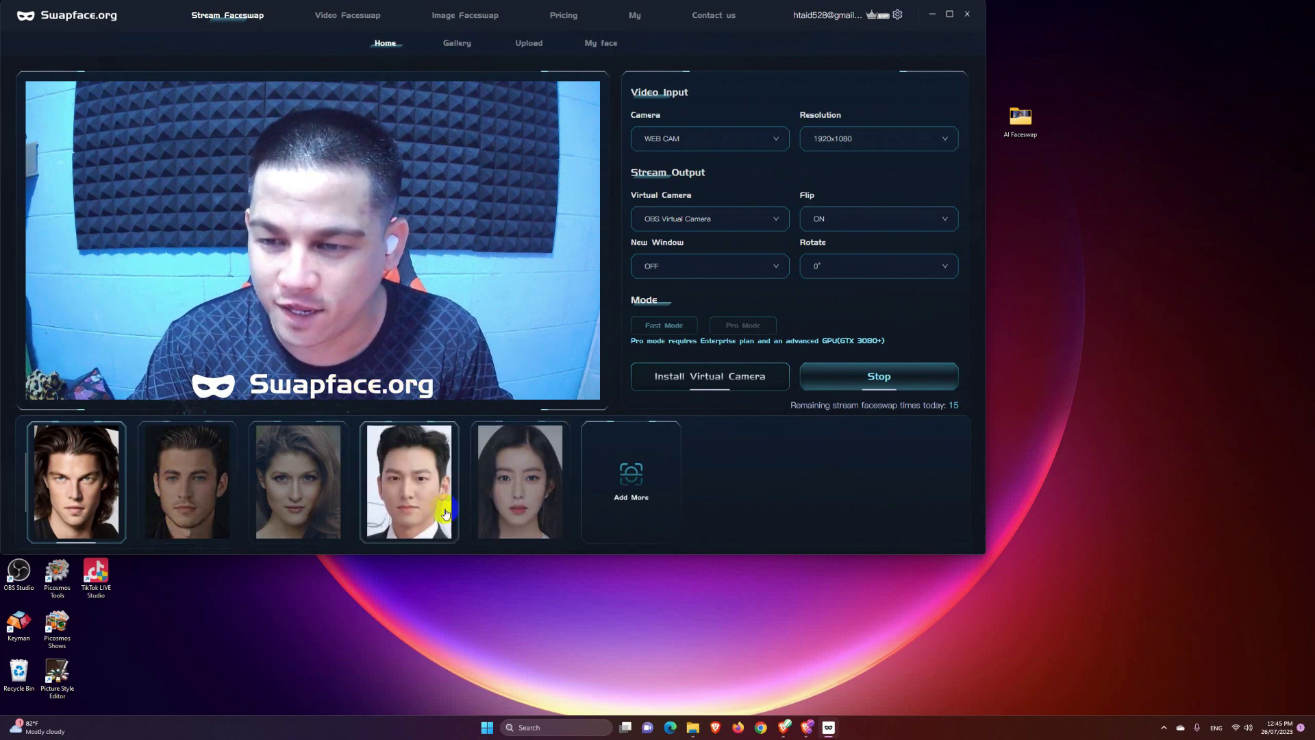
{"action": "left_click", "coordinate": [414, 493]}
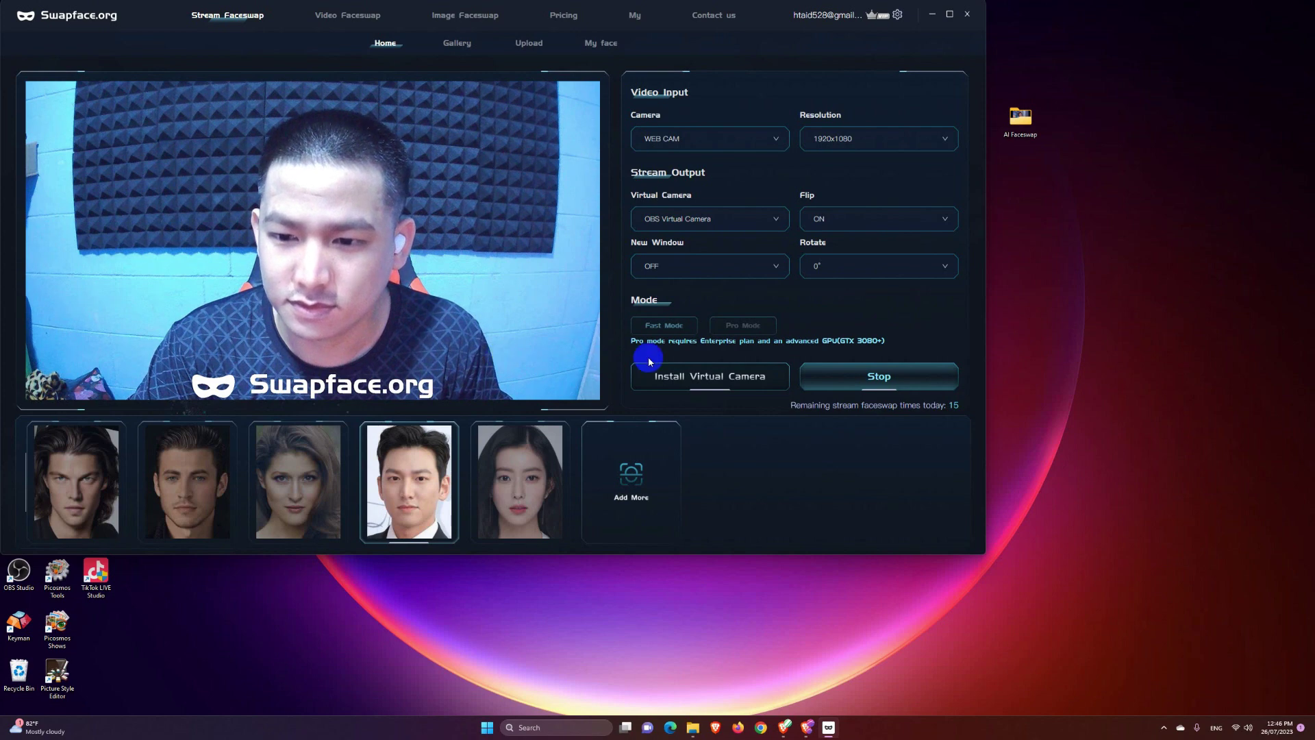
{"action": "left_click", "coordinate": [878, 378]}
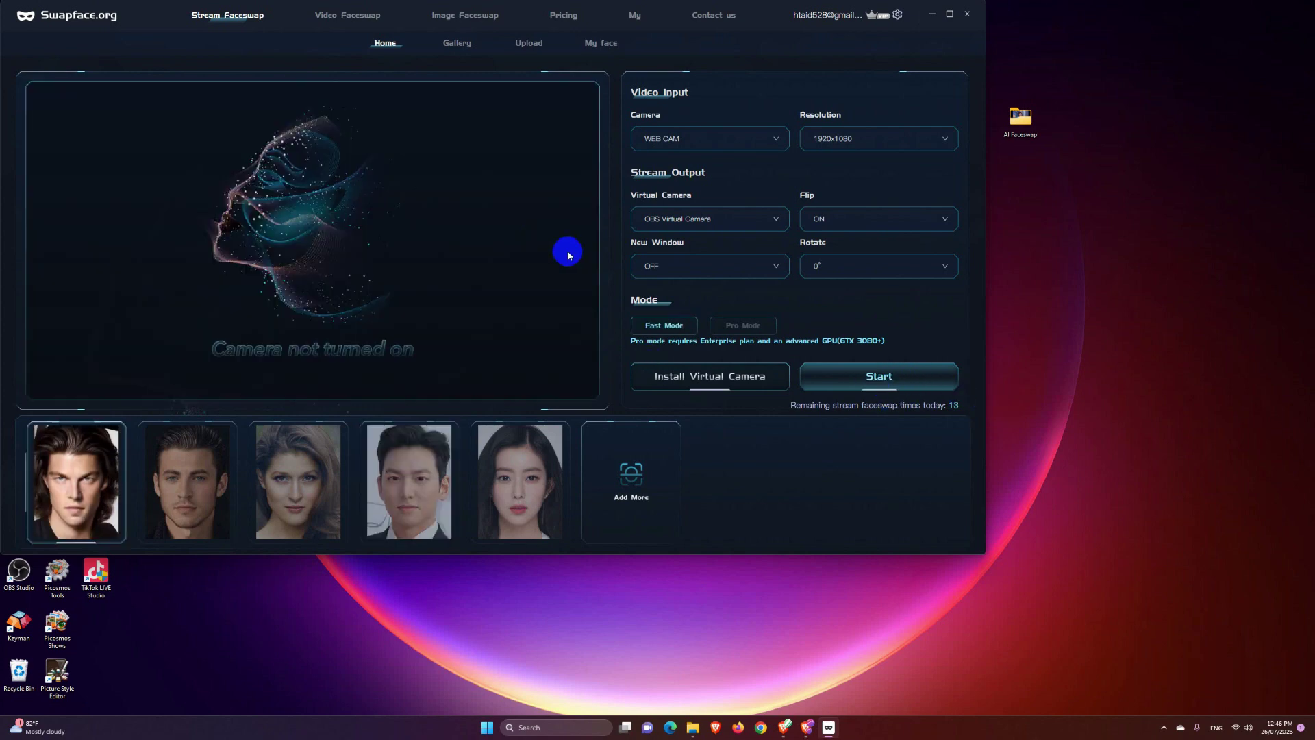
Step: Load video A from the AI Faceswap folder on the Video Faceswap page
{"action": "left_click", "coordinate": [350, 21]}
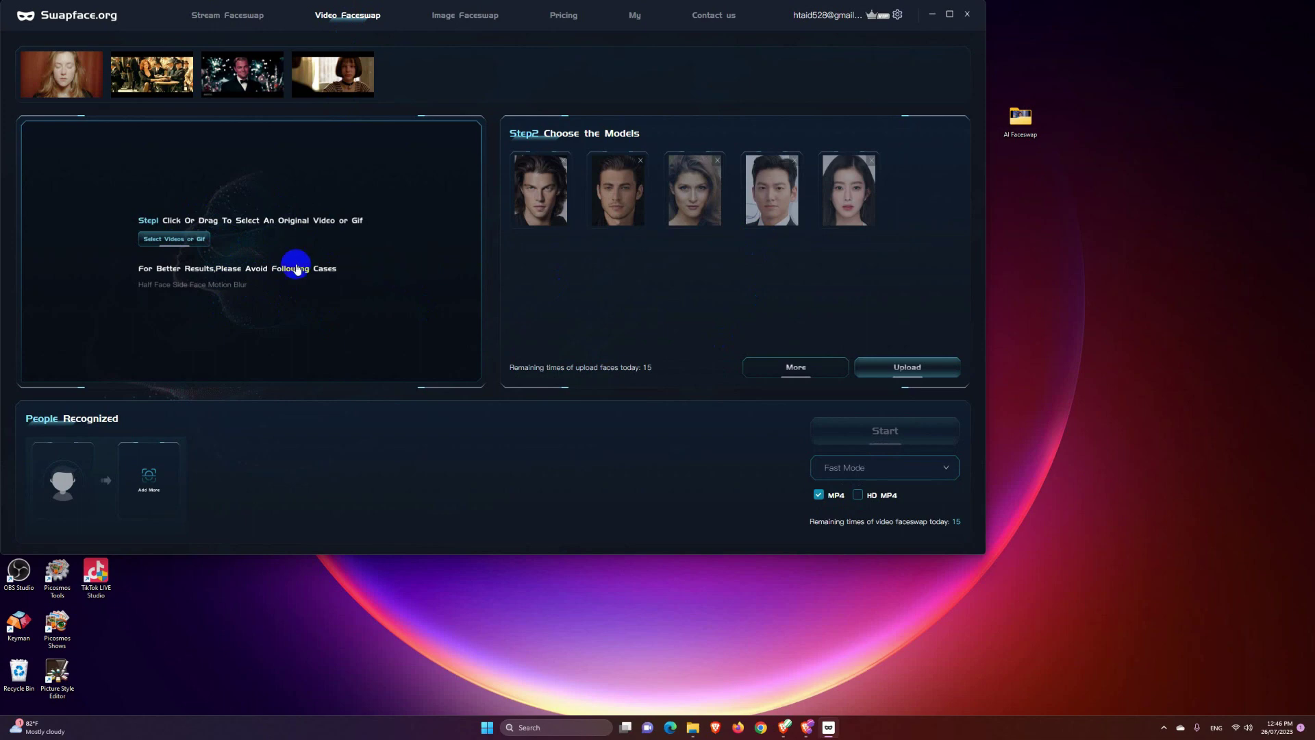
{"action": "left_click", "coordinate": [175, 240]}
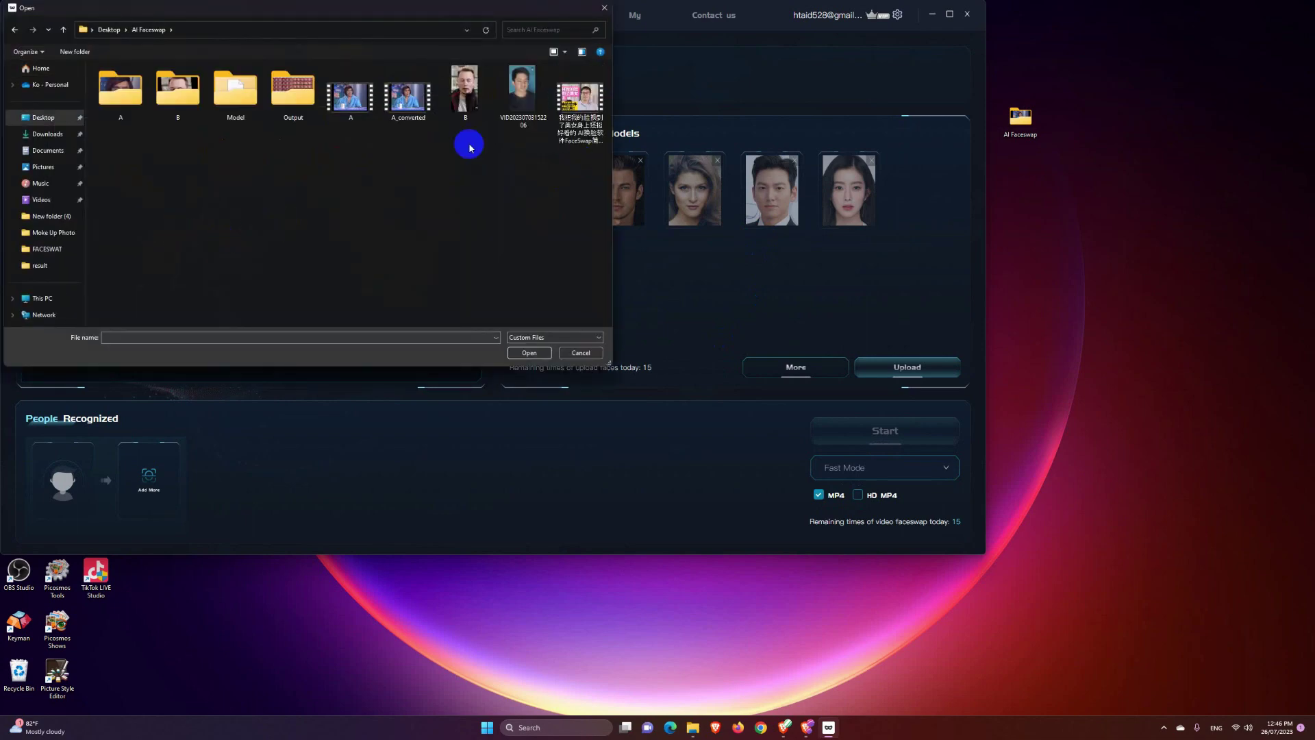
{"action": "double_click", "coordinate": [355, 103]}
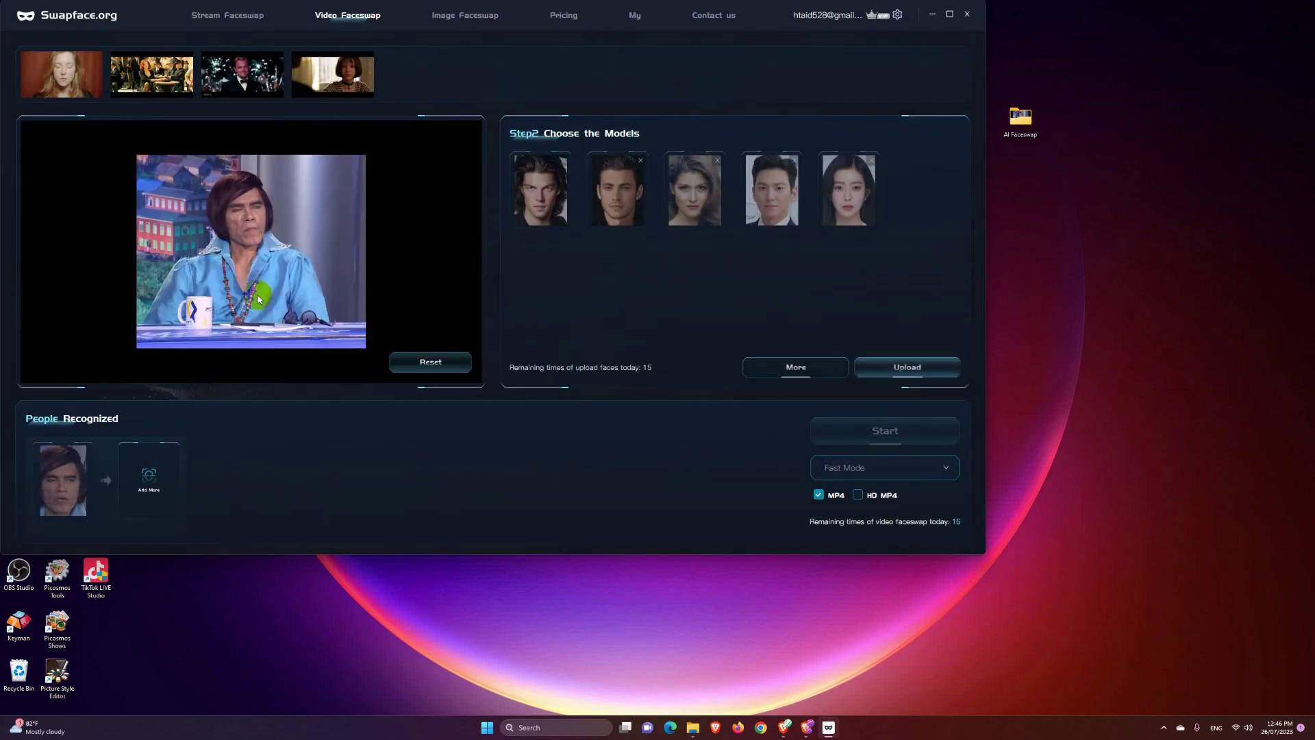
Step: Upload the face image B_000002_0 from folder B as a new model face
{"action": "left_click", "coordinate": [765, 204]}
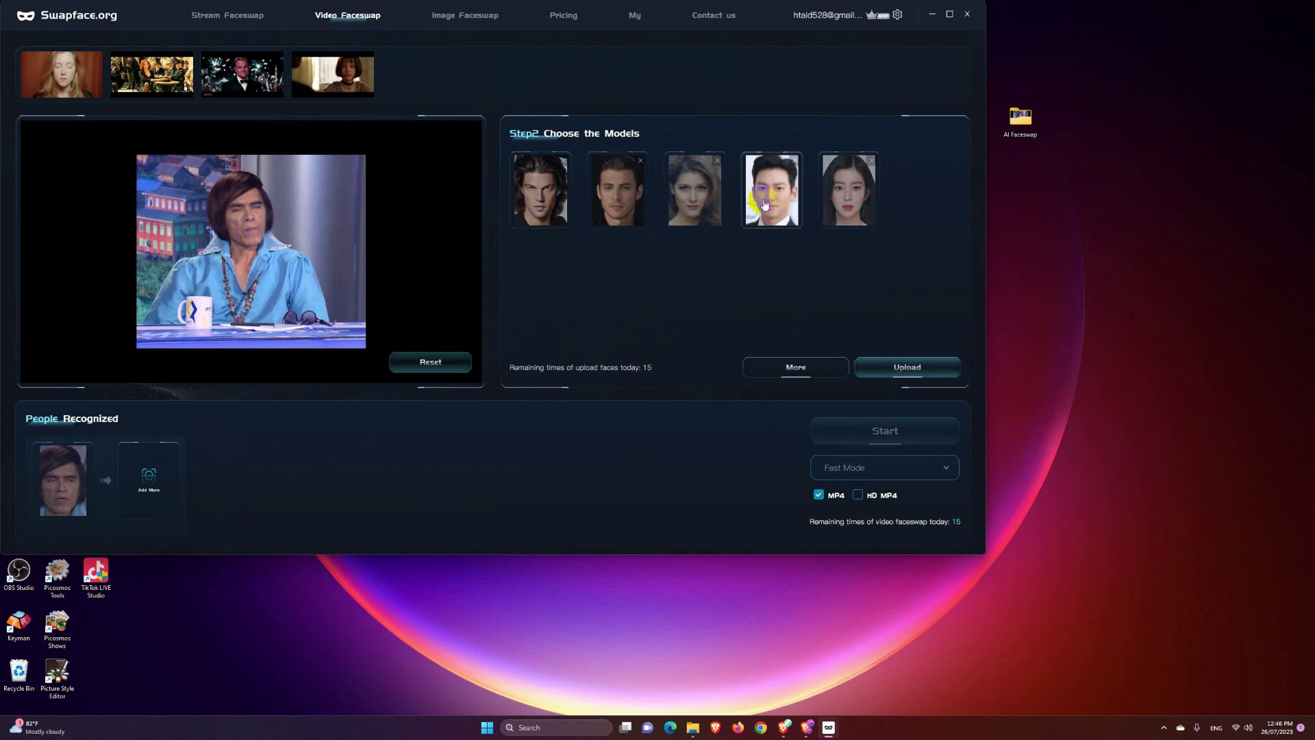
{"action": "left_click", "coordinate": [908, 370]}
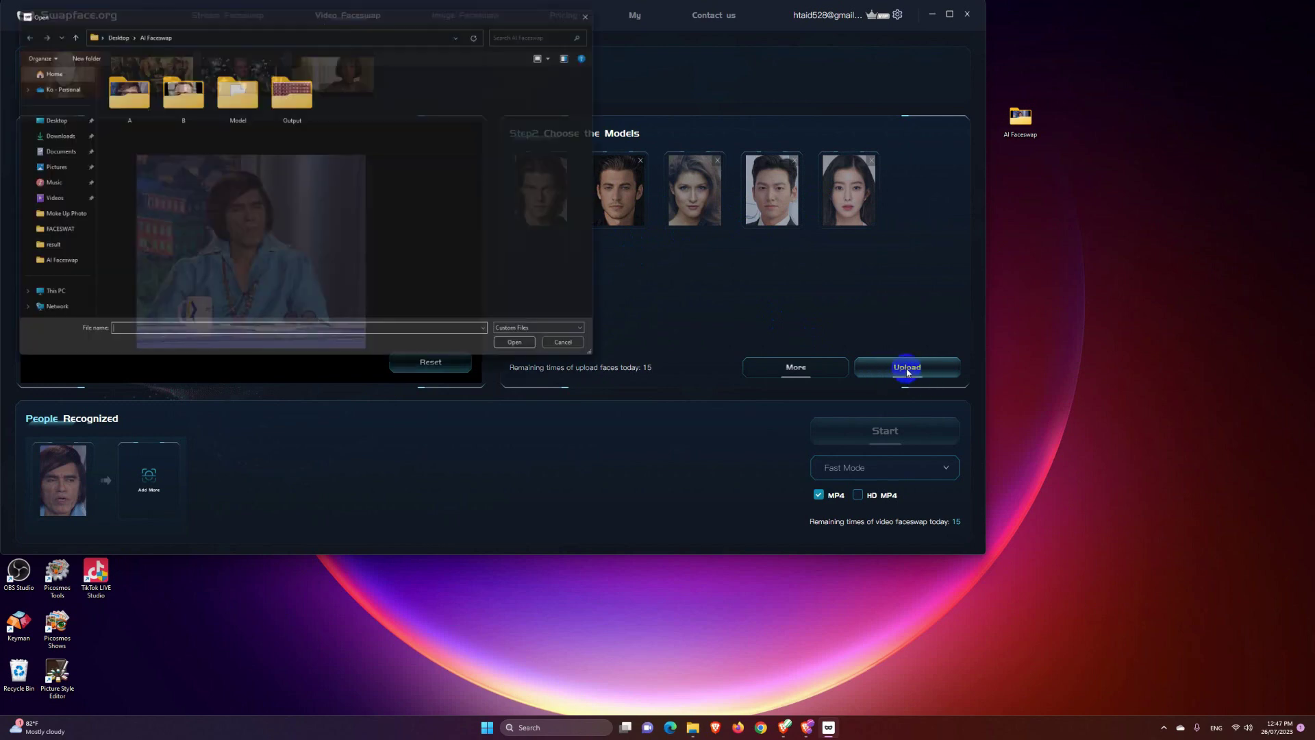
{"action": "left_click", "coordinate": [196, 118]}
{"action": "double_click", "coordinate": [176, 98]}
{"action": "left_click", "coordinate": [139, 124]}
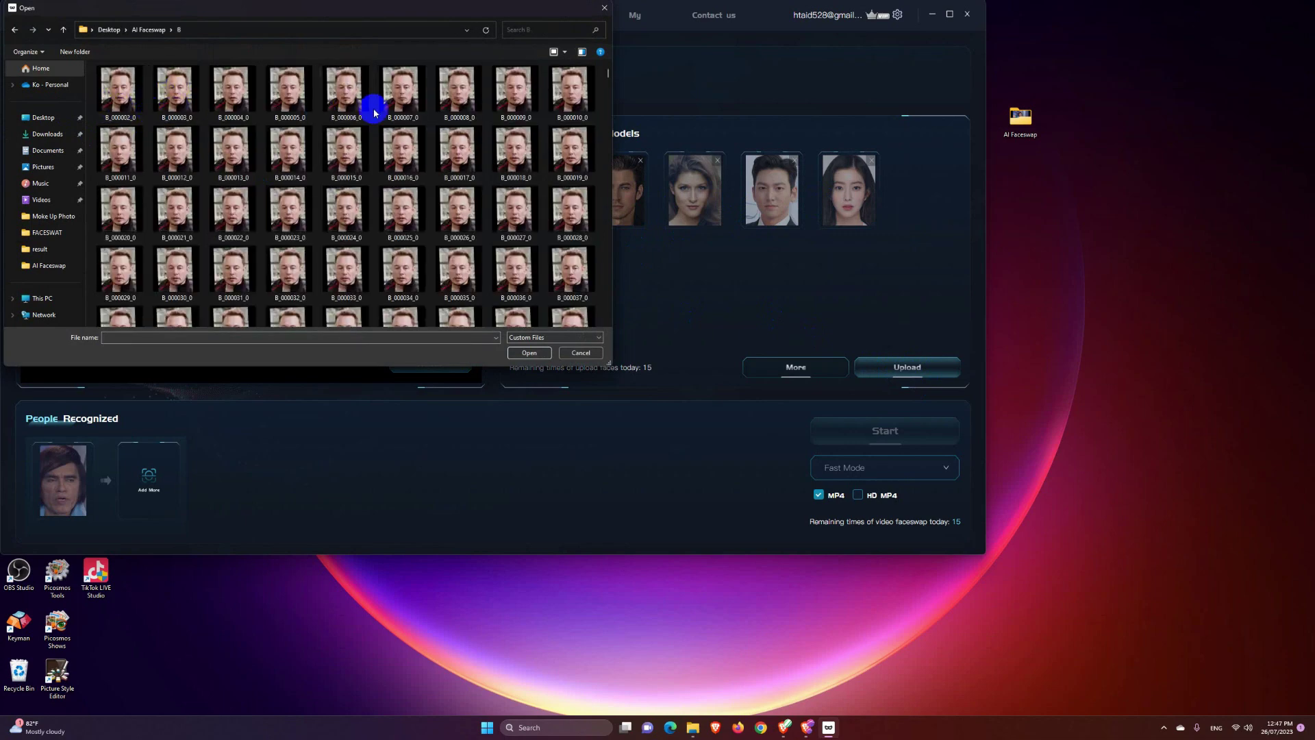
{"action": "left_click", "coordinate": [113, 110]}
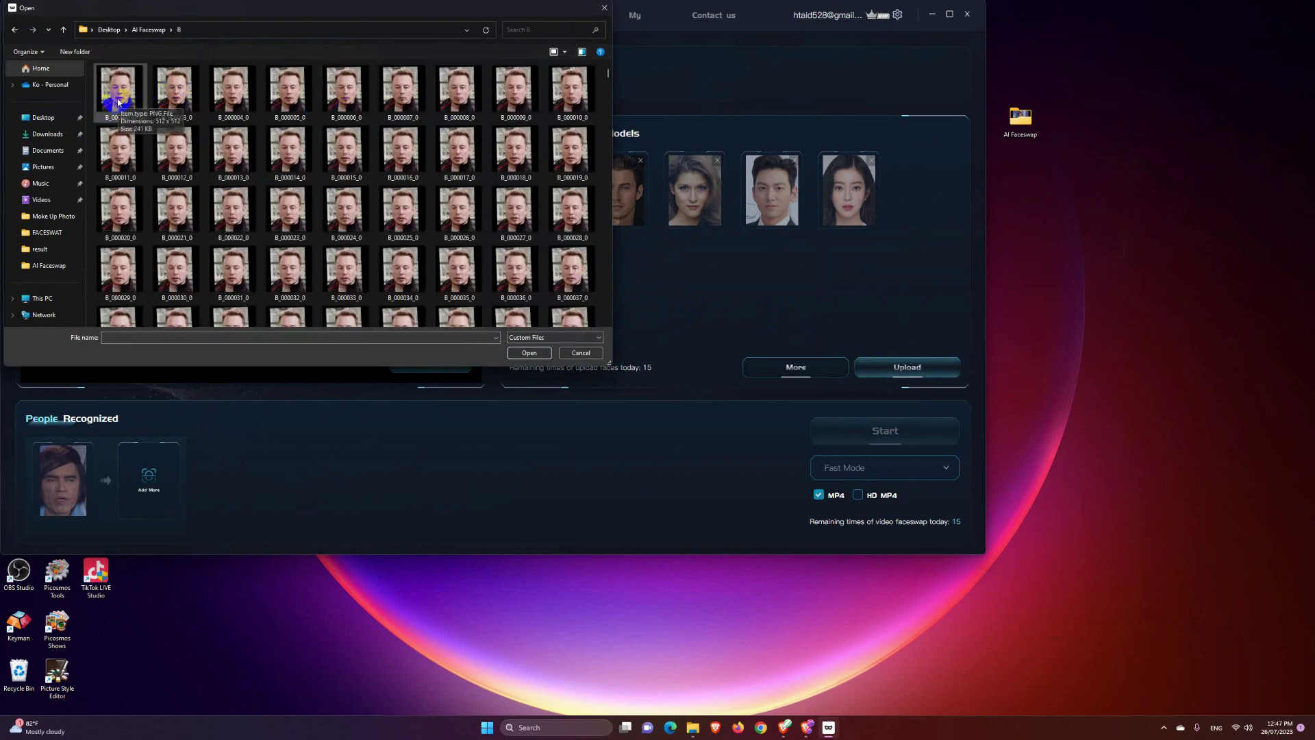
{"action": "double_click", "coordinate": [120, 101]}
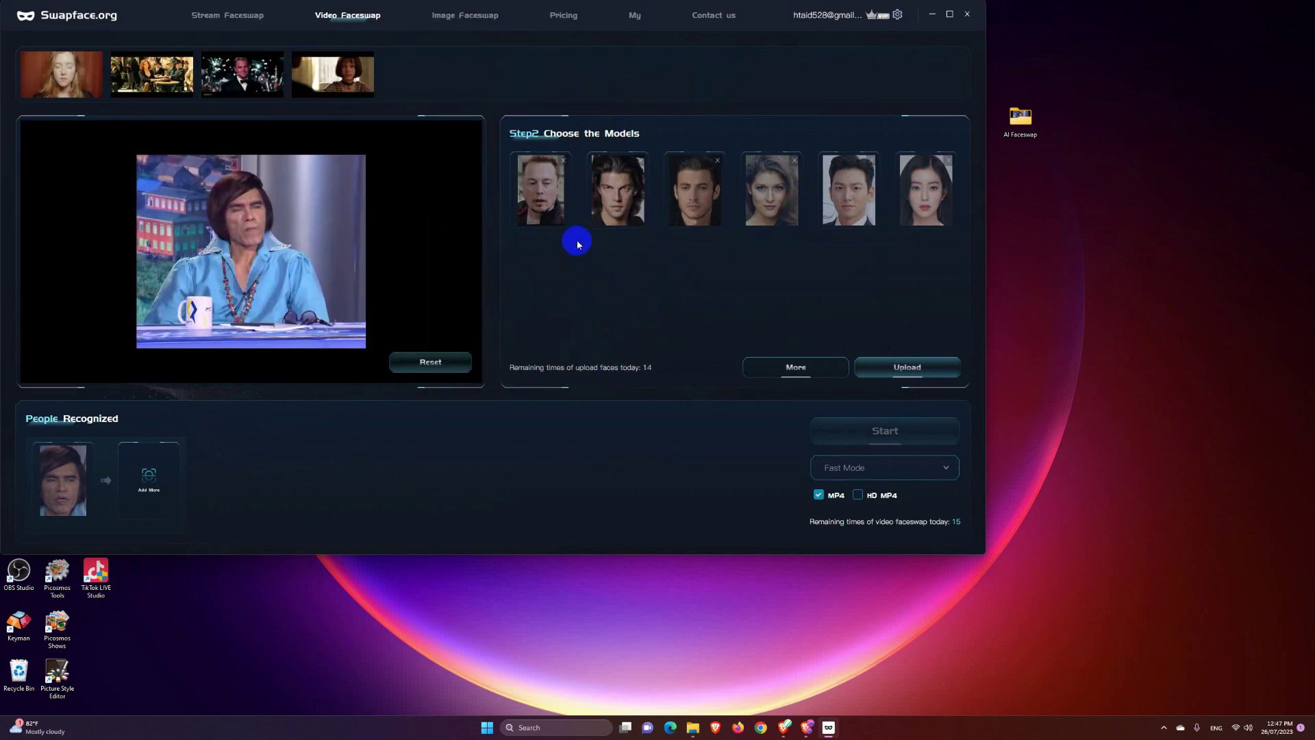
Step: Pair the recognised face with the new model, output HD MP4 in Fast Mode, and start the swap
{"action": "left_click", "coordinate": [547, 202]}
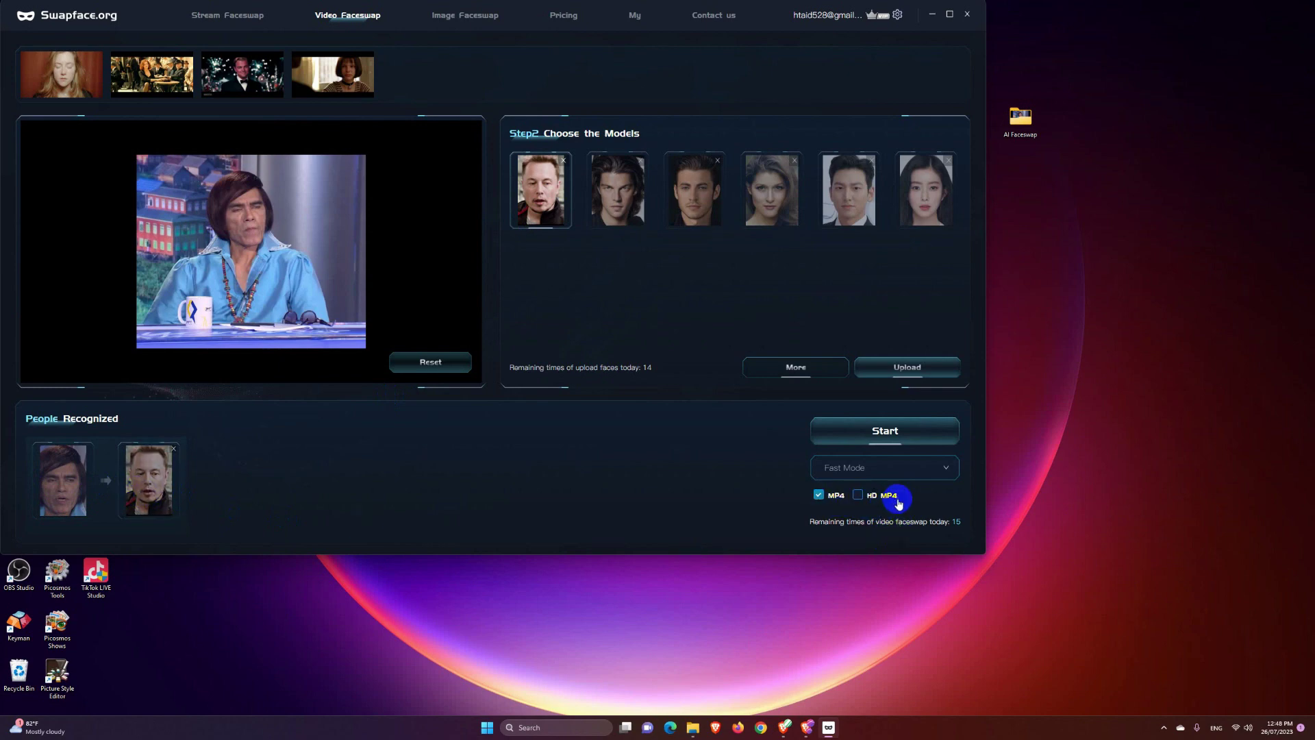
{"action": "left_click", "coordinate": [859, 496]}
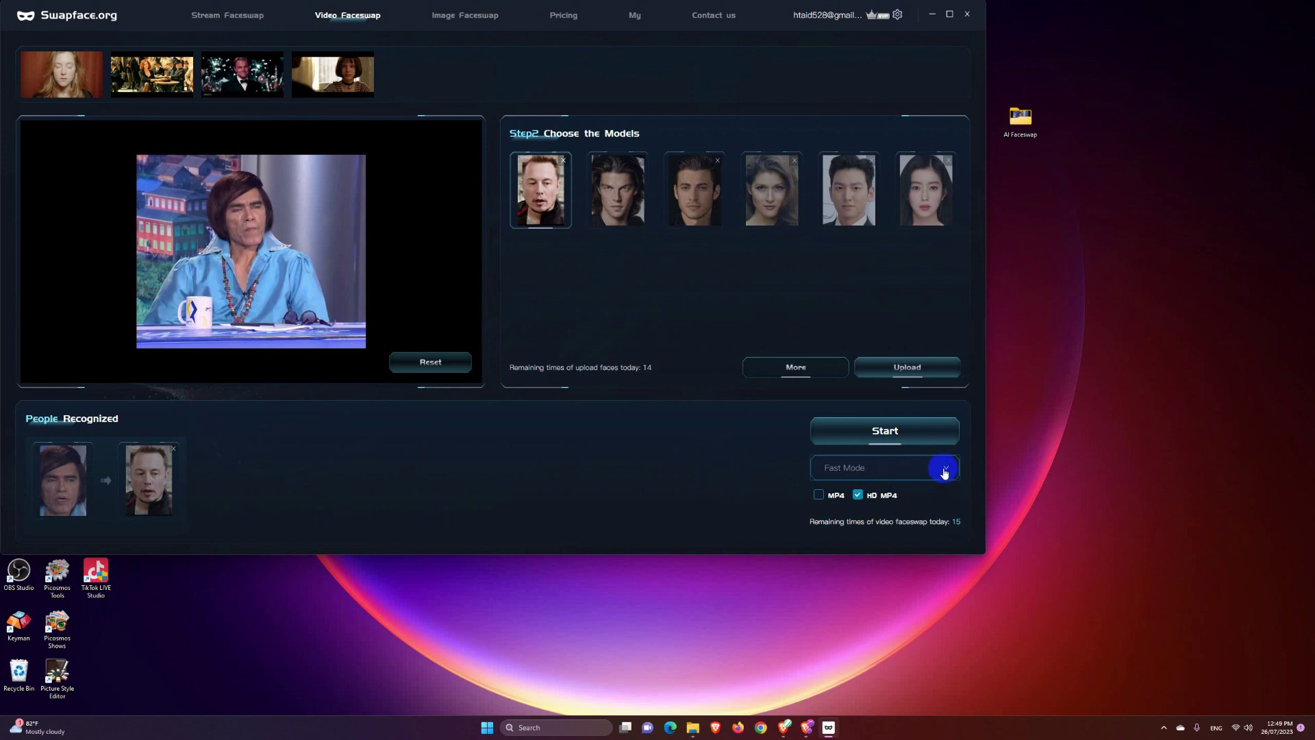
{"action": "left_click", "coordinate": [945, 472]}
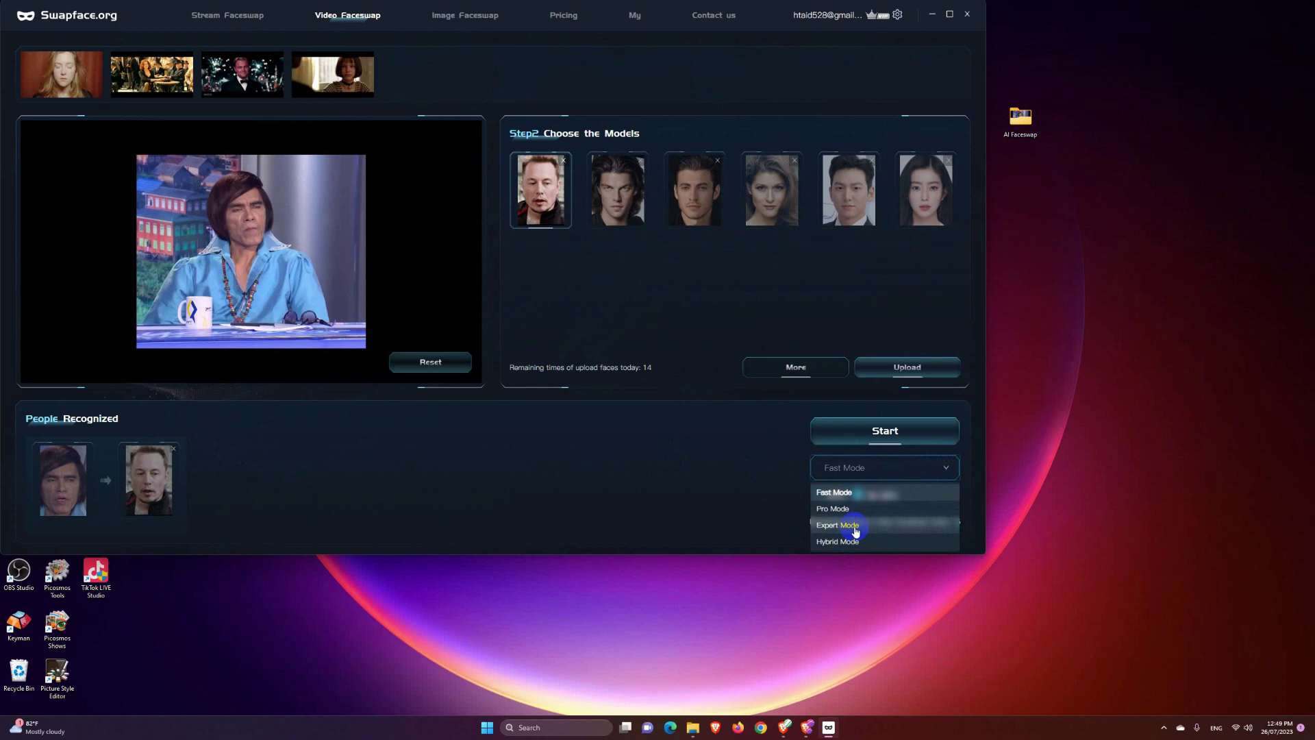
{"action": "left_click", "coordinate": [752, 478]}
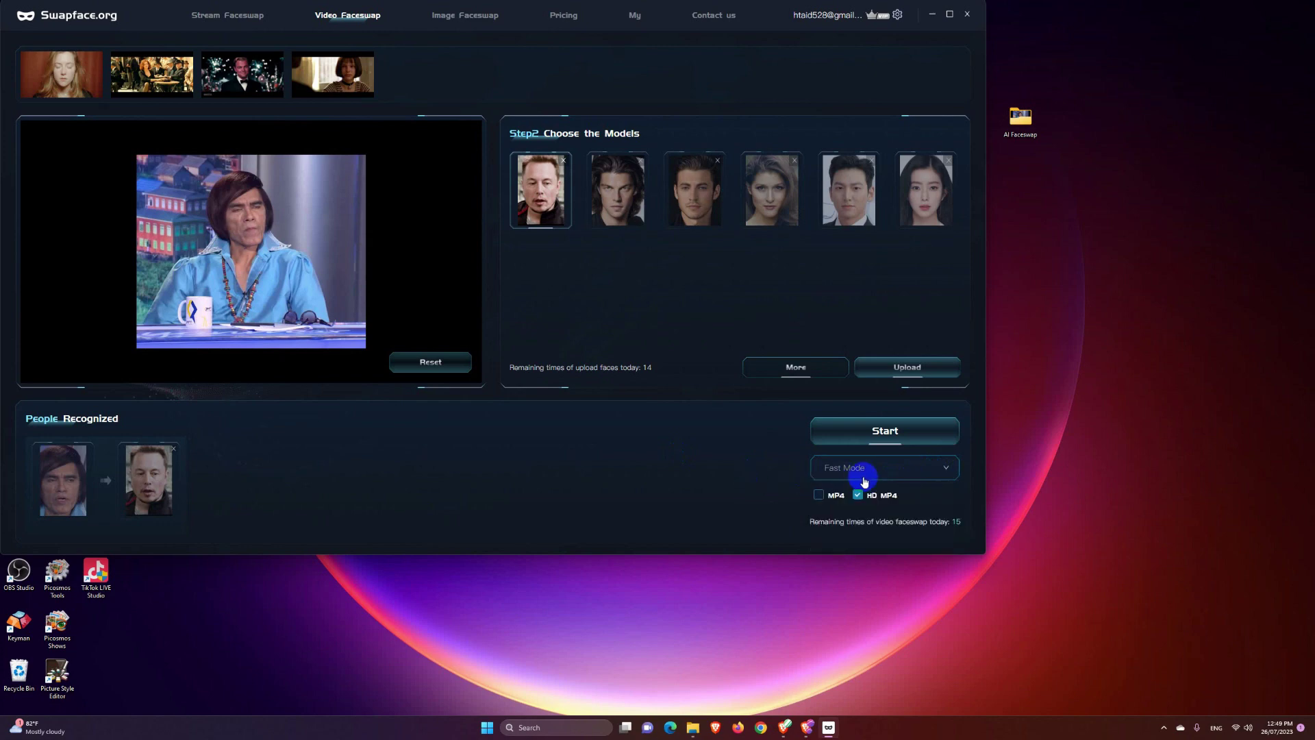
{"action": "left_click", "coordinate": [887, 431]}
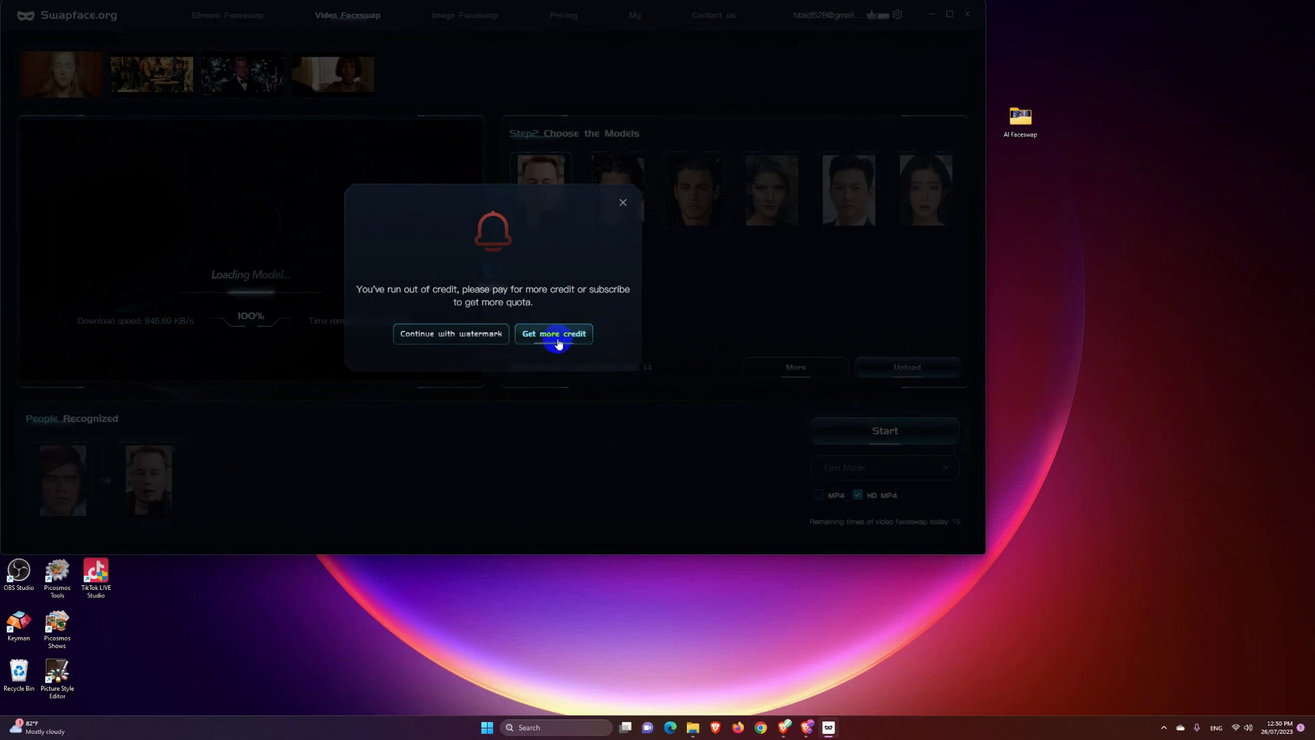
Step: Continue with the watermark, then open the result folder holding the Fast_HD video
{"action": "left_click", "coordinate": [453, 335]}
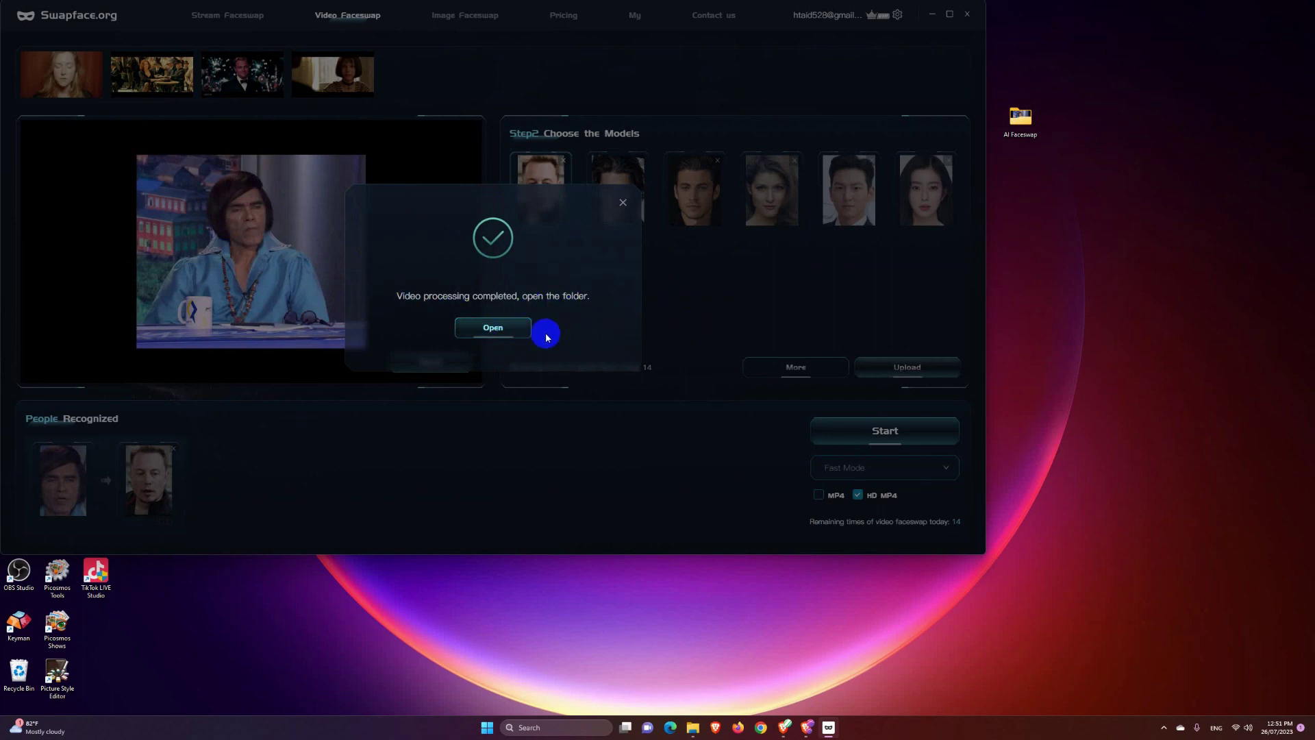
{"action": "left_click", "coordinate": [493, 328]}
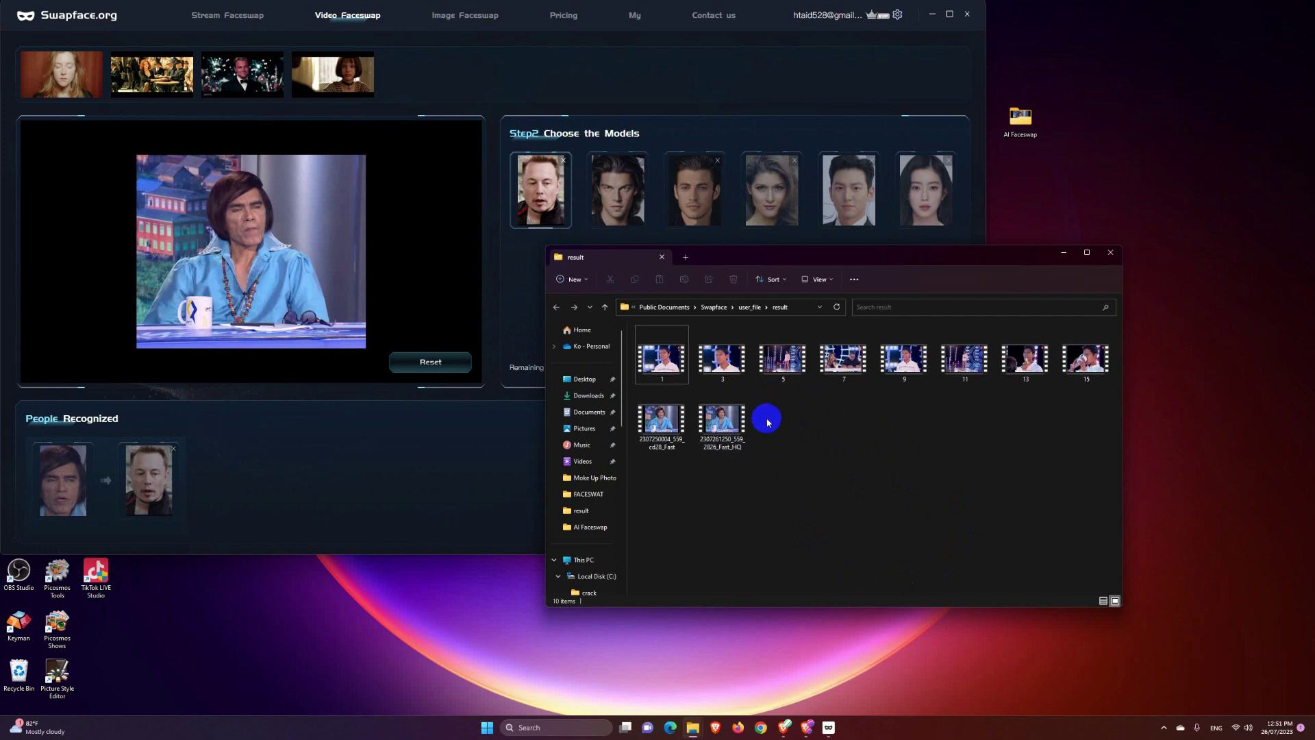
Step: Play the newest Fast_HQ result in Media Player, close it, and reset Swapface's video page
{"action": "double_click", "coordinate": [728, 427]}
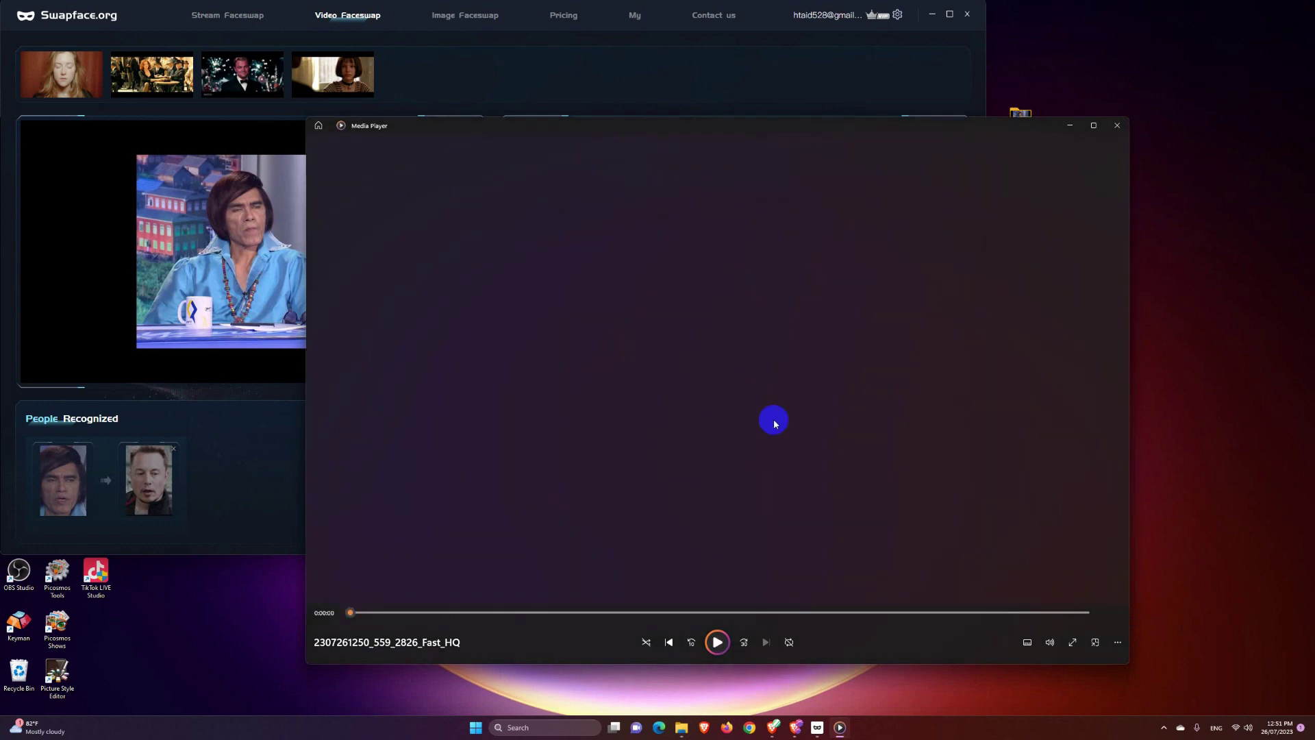
{"action": "left_click", "coordinate": [774, 423]}
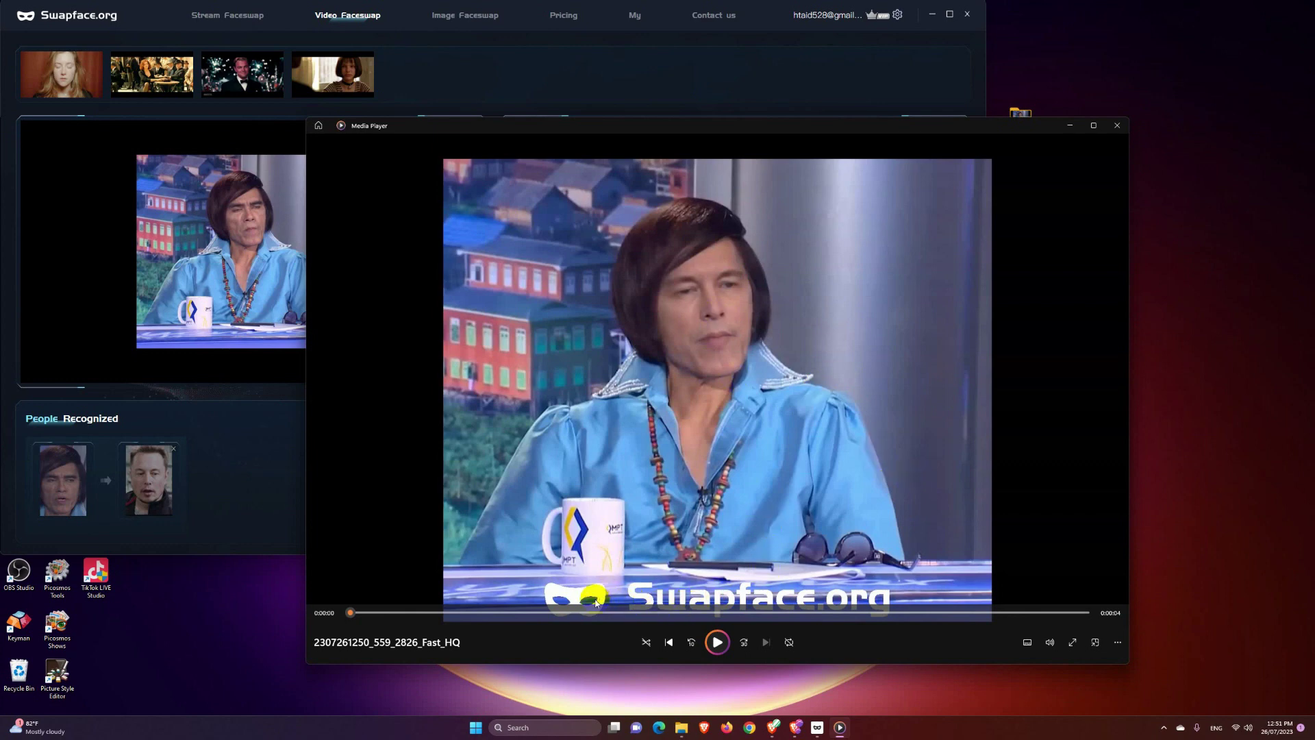
{"action": "left_click", "coordinate": [990, 504]}
{"action": "left_click", "coordinate": [1117, 125]}
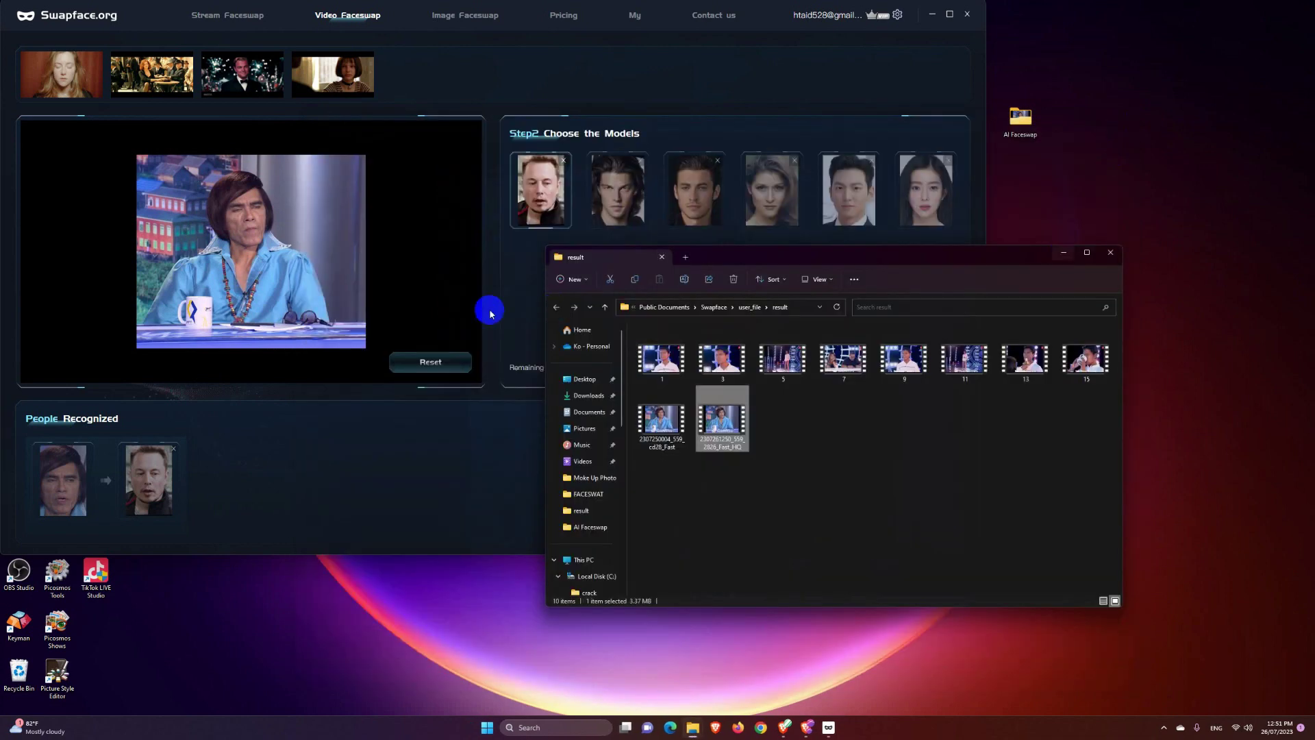
{"action": "left_click", "coordinate": [437, 434]}
{"action": "left_click", "coordinate": [436, 367]}
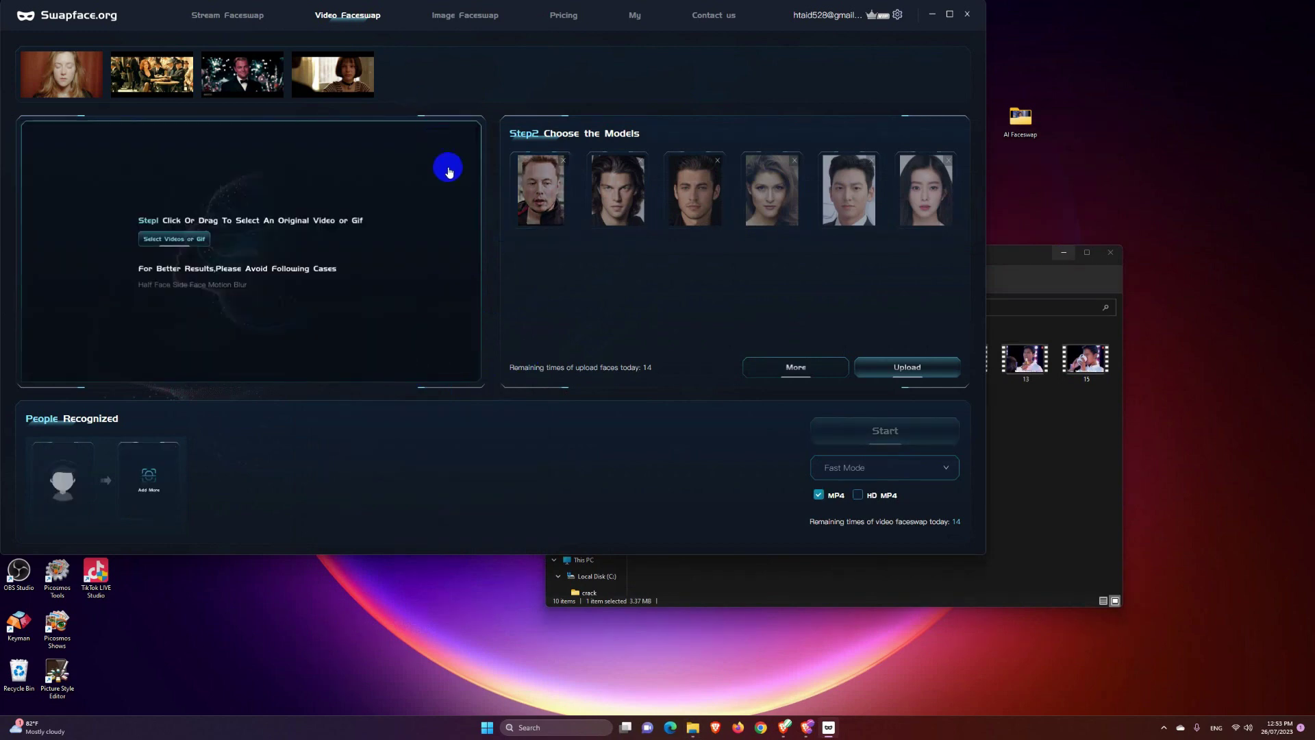
Step: Load the photo of the woman on stairs on the Image Faceswap page
{"action": "left_click", "coordinate": [472, 21]}
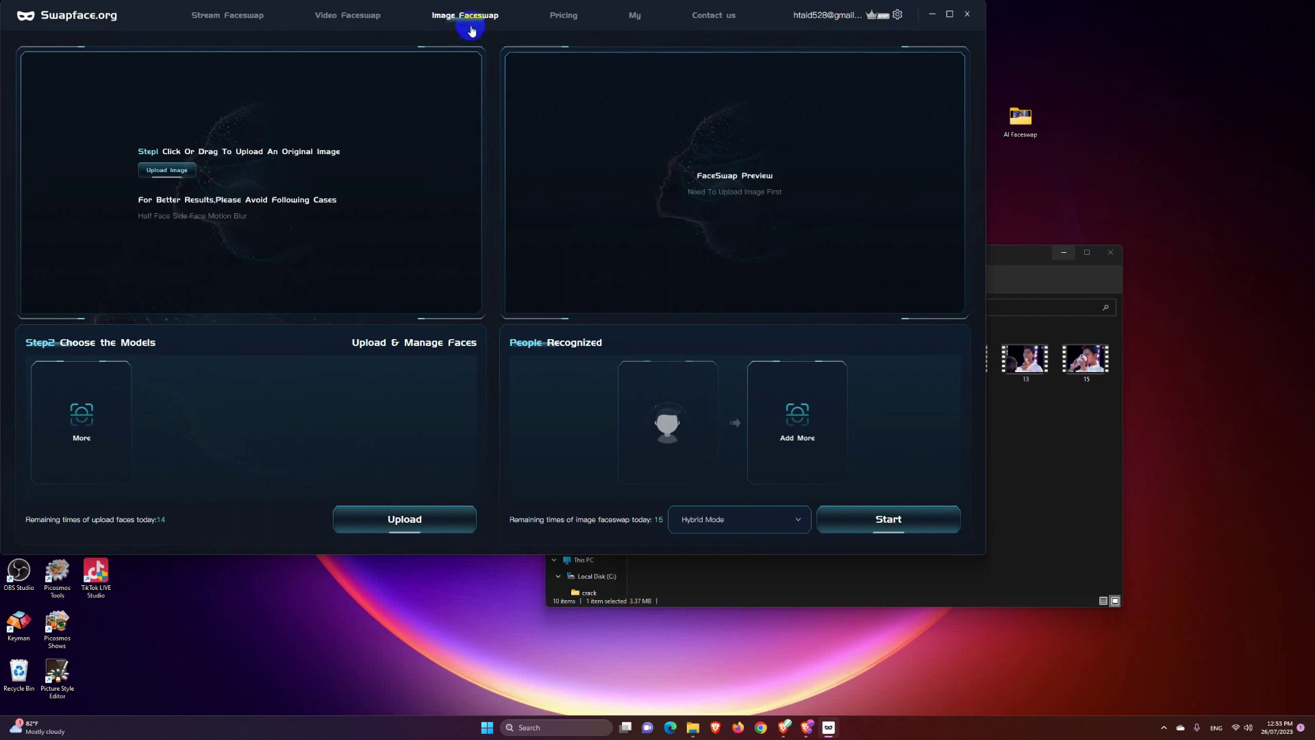
{"action": "left_click", "coordinate": [172, 171]}
{"action": "double_click", "coordinate": [402, 163]}
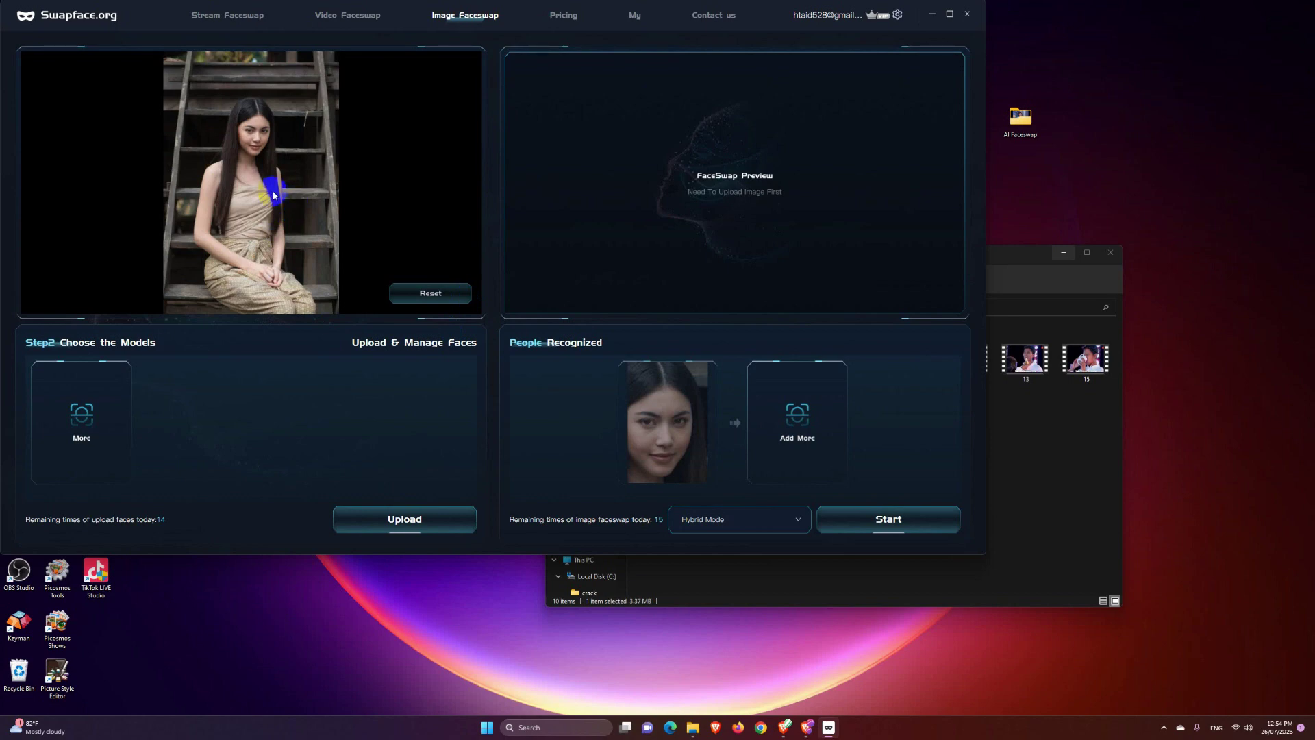
Step: Upload a new face photo as the model and start the image face swap
{"action": "left_click", "coordinate": [405, 526]}
{"action": "key", "text": "Escape"}
{"action": "left_click", "coordinate": [406, 520]}
{"action": "double_click", "coordinate": [463, 179]}
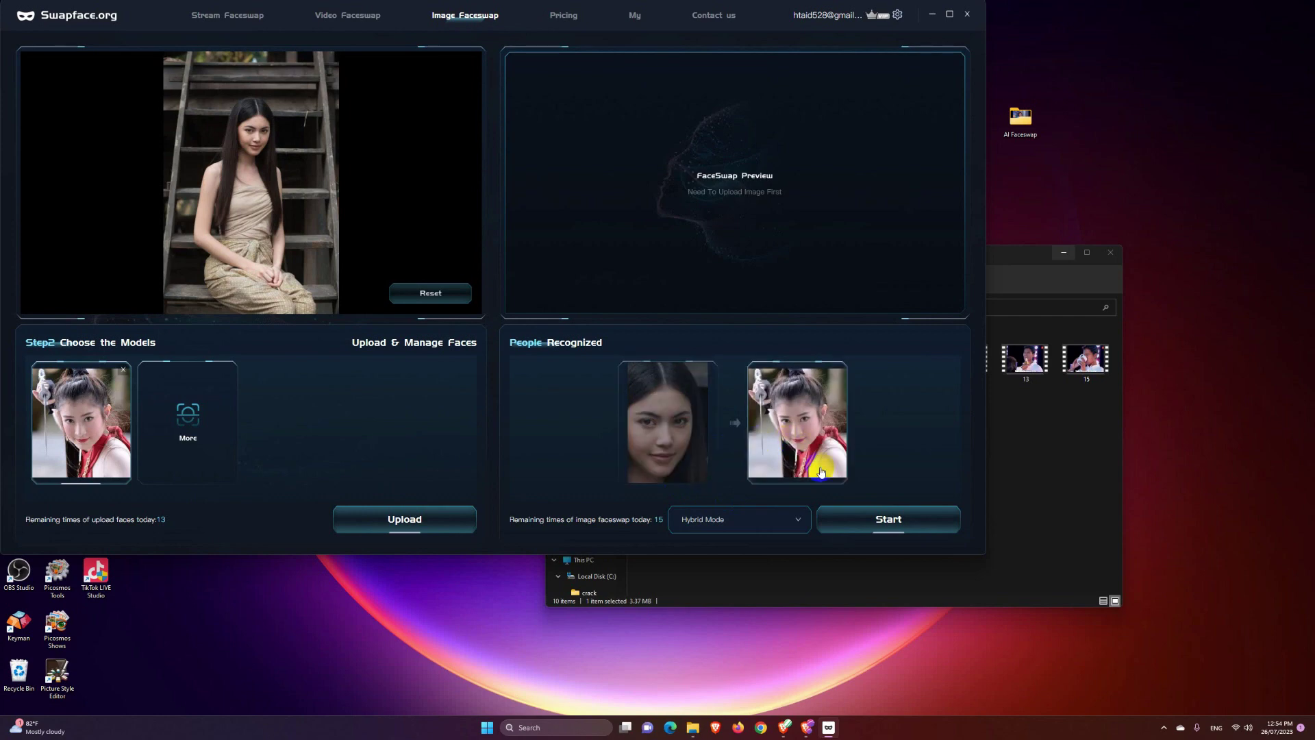
{"action": "left_click", "coordinate": [895, 521]}
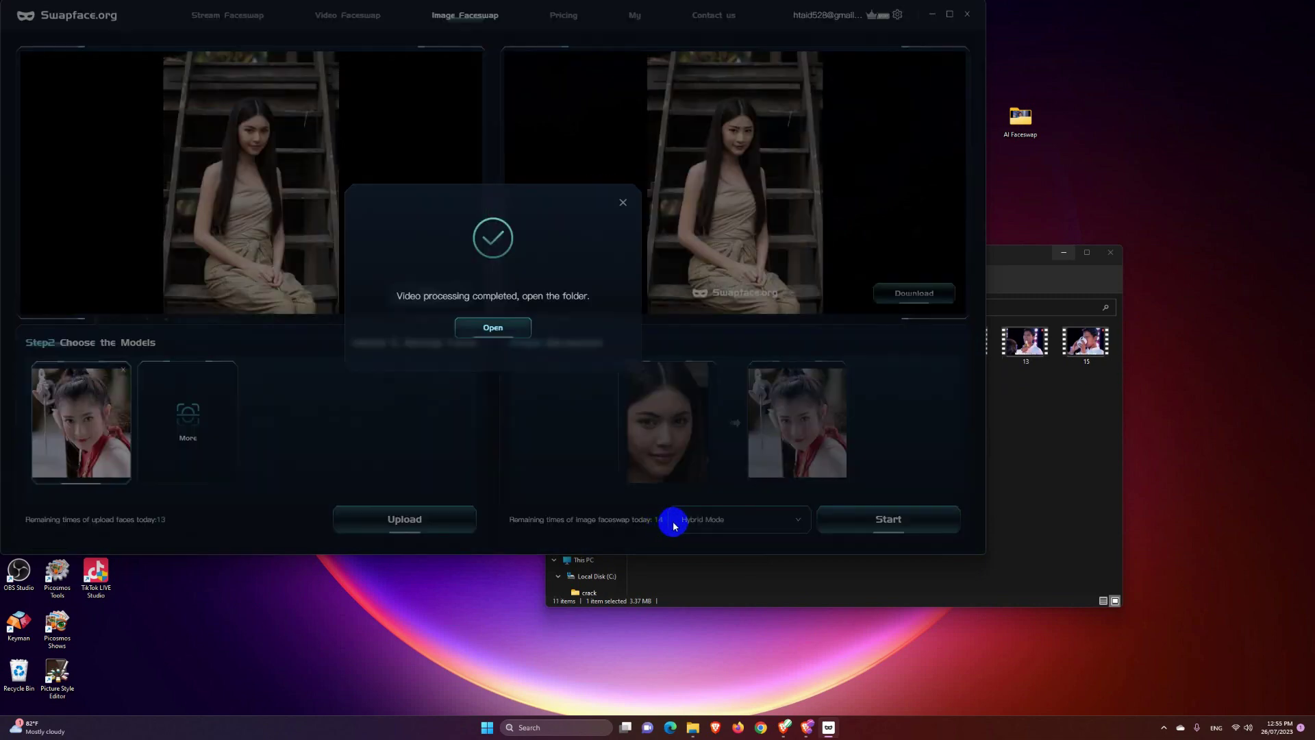
Step: View the saved Hybrid swapped stairs image in the result folder, then return to Swapface
{"action": "left_click", "coordinate": [489, 326]}
{"action": "double_click", "coordinate": [798, 425]}
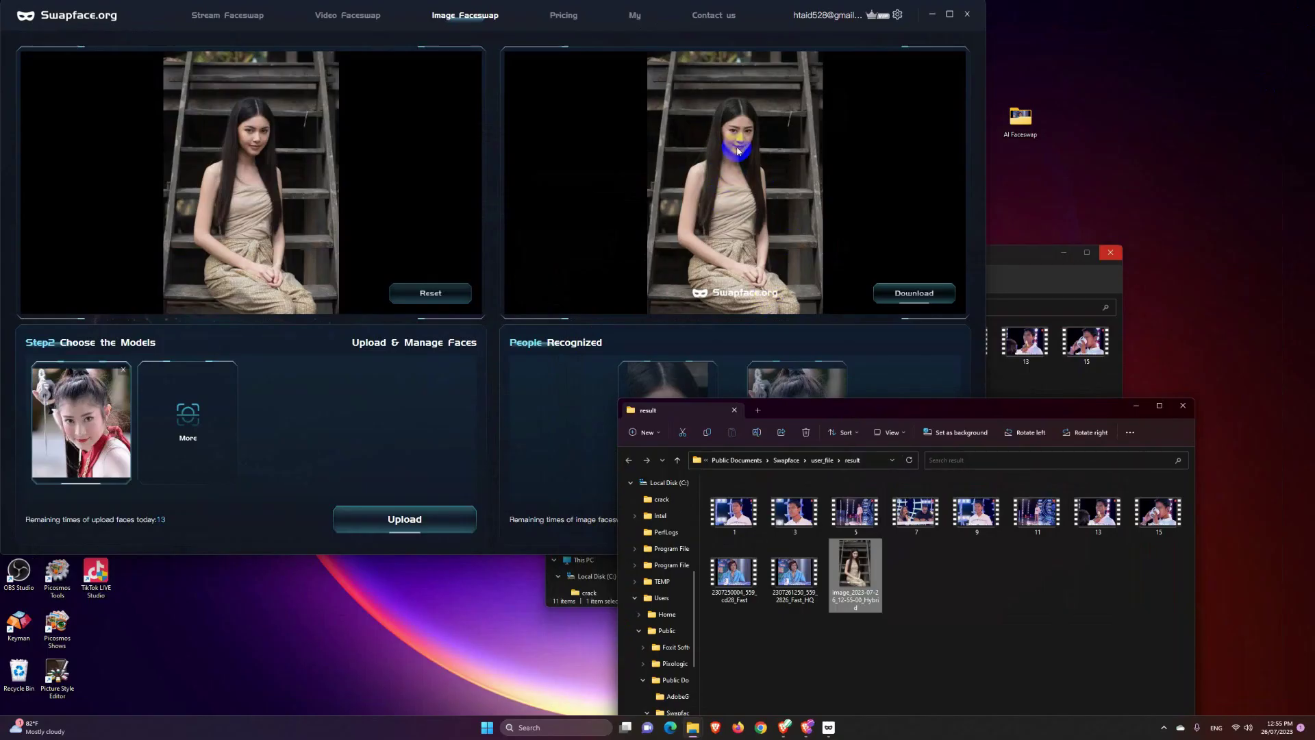
{"action": "left_click", "coordinate": [255, 177]}
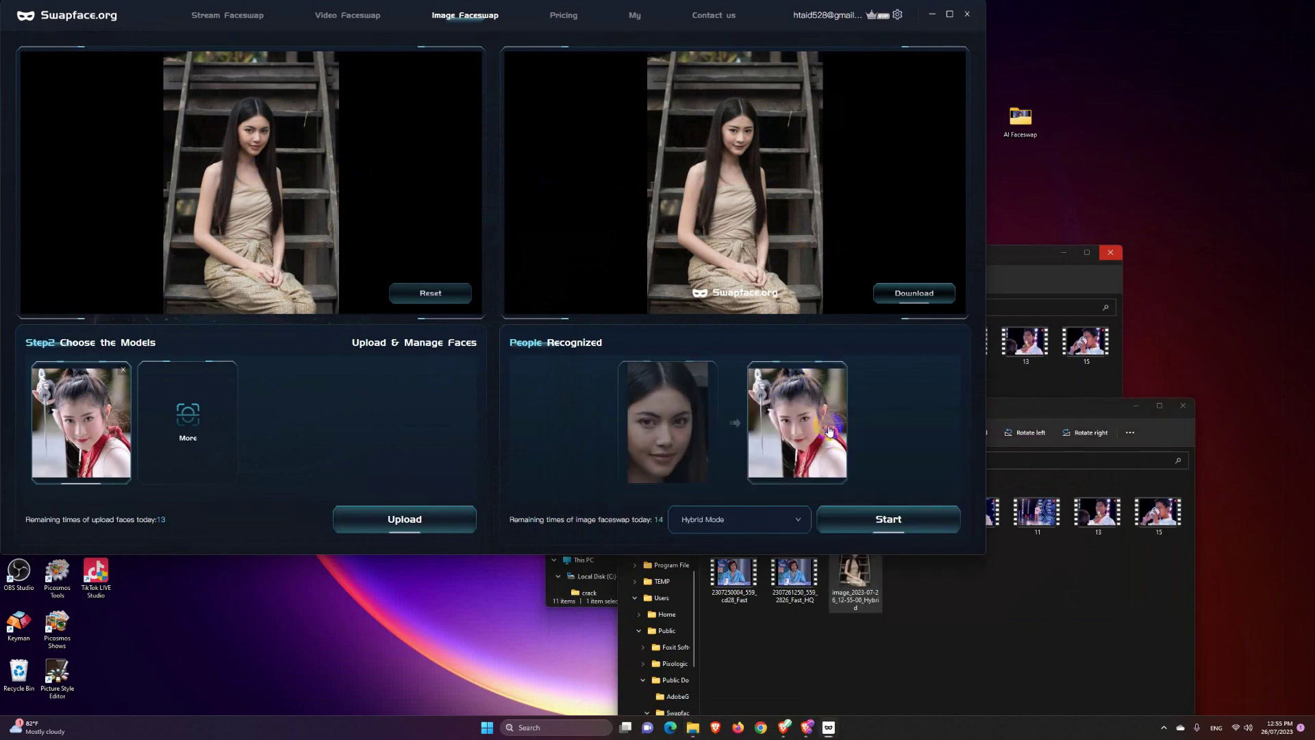
{"action": "left_click", "coordinate": [568, 18]}
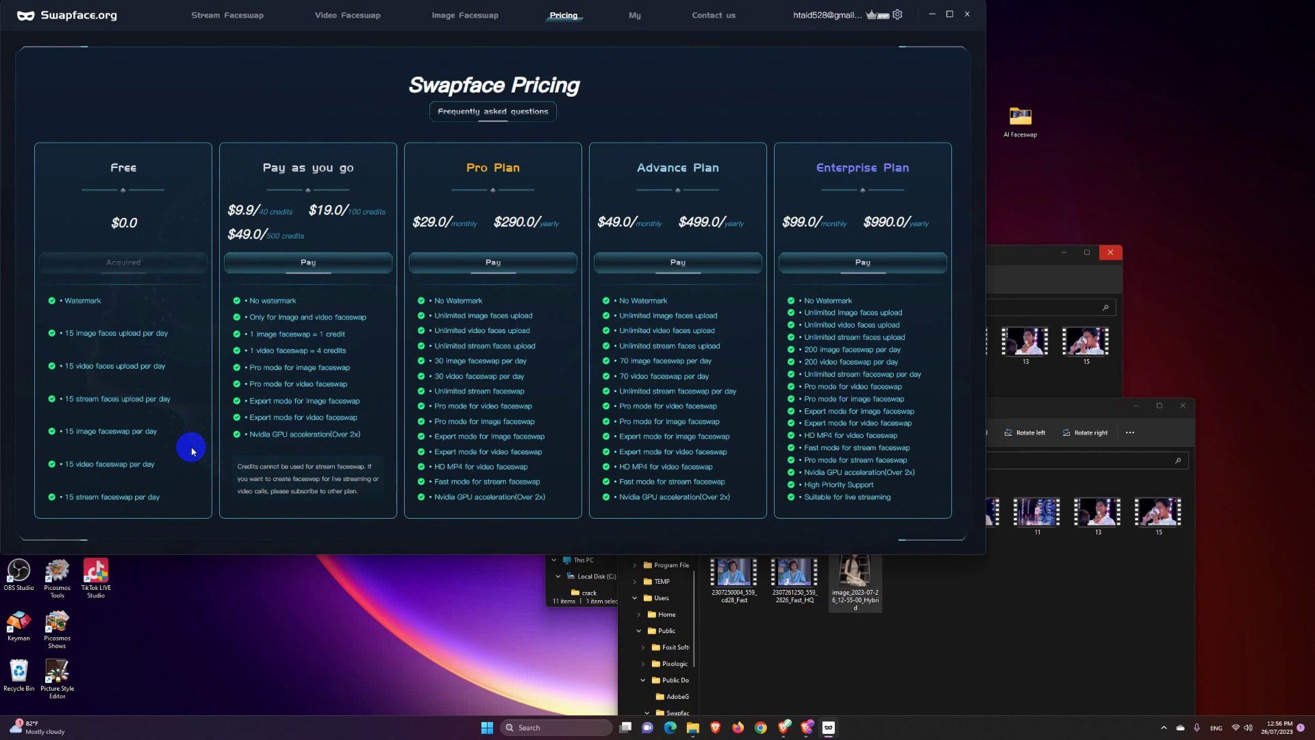
Step: Review the Free, Pay as you go, Pro ($29/month), Advance and Enterprise plans, then open My
{"action": "left_click", "coordinate": [636, 16]}
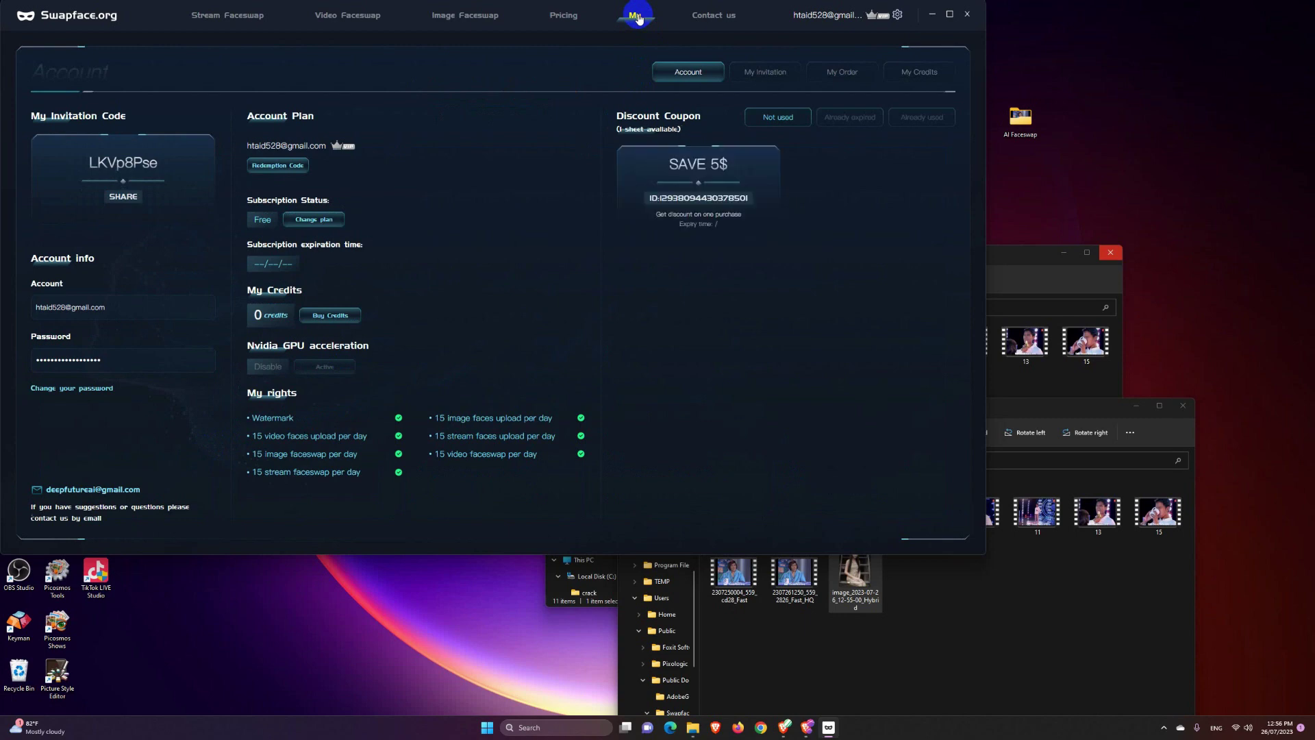
Step: On the My Invitation page (0 registered, 0 paid users), copy the invitation code with SHARE
{"action": "left_click", "coordinate": [764, 75]}
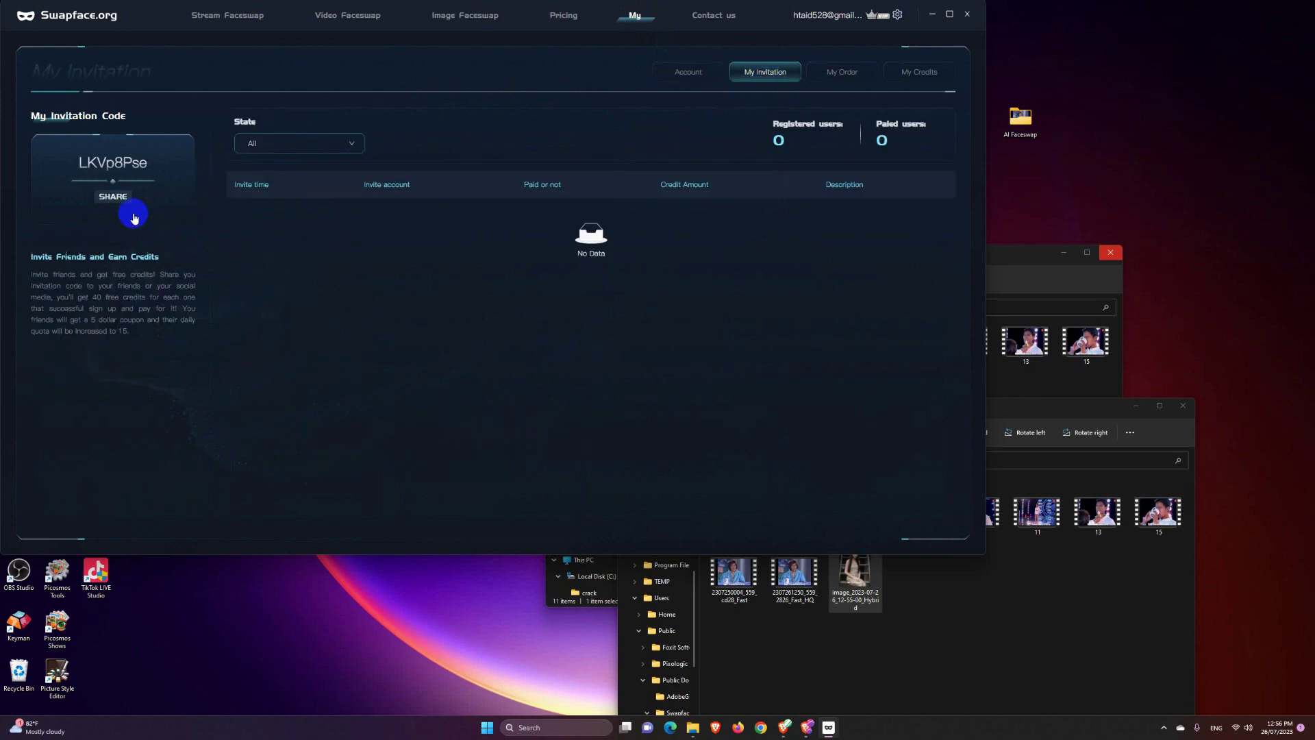
{"action": "left_click", "coordinate": [114, 201]}
{"action": "left_click", "coordinate": [112, 202]}
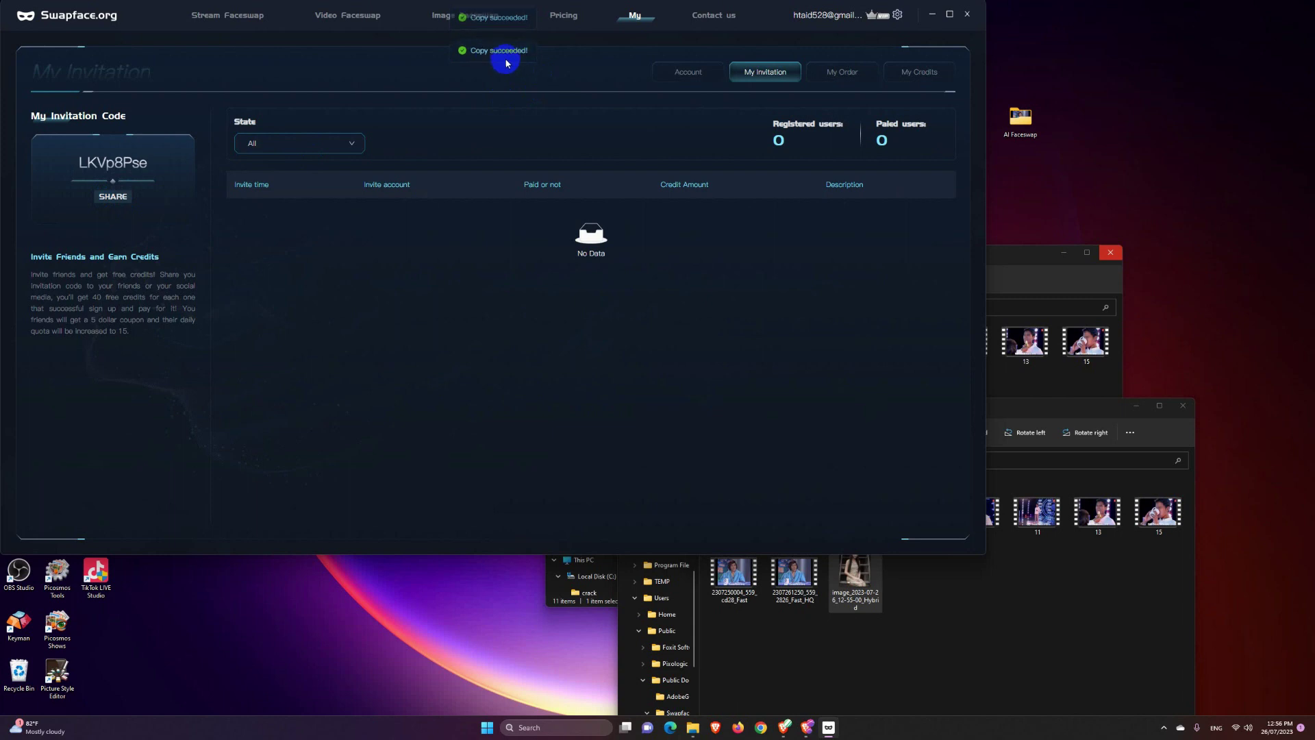